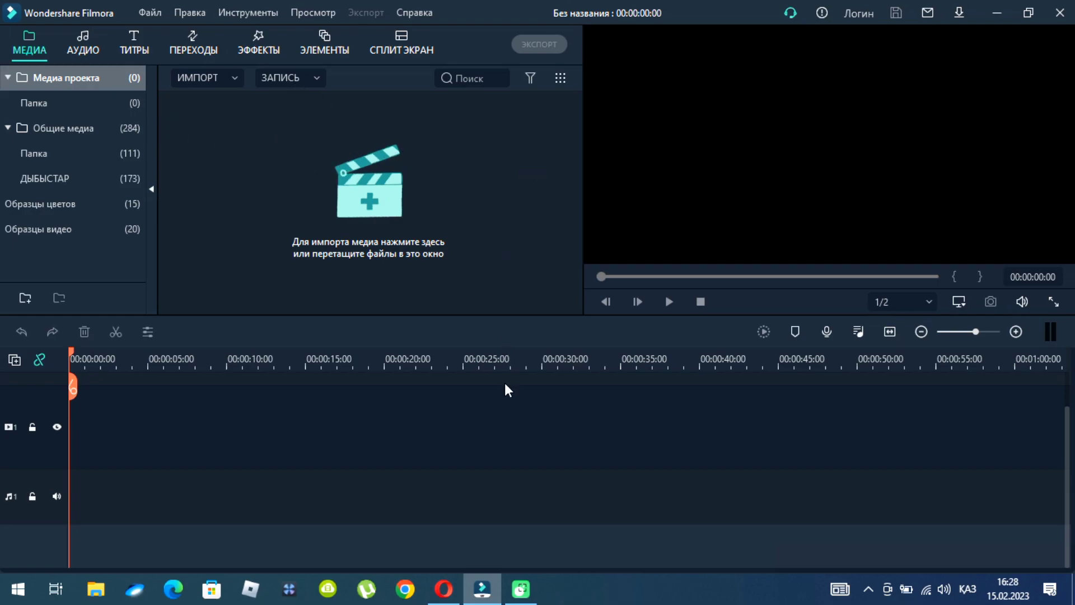
Step: Switch to Opera, examine the Wondershare Filmora 12.0.12.1450 torrent page on moreigr.com, close it and return to Filmora
click(443, 588)
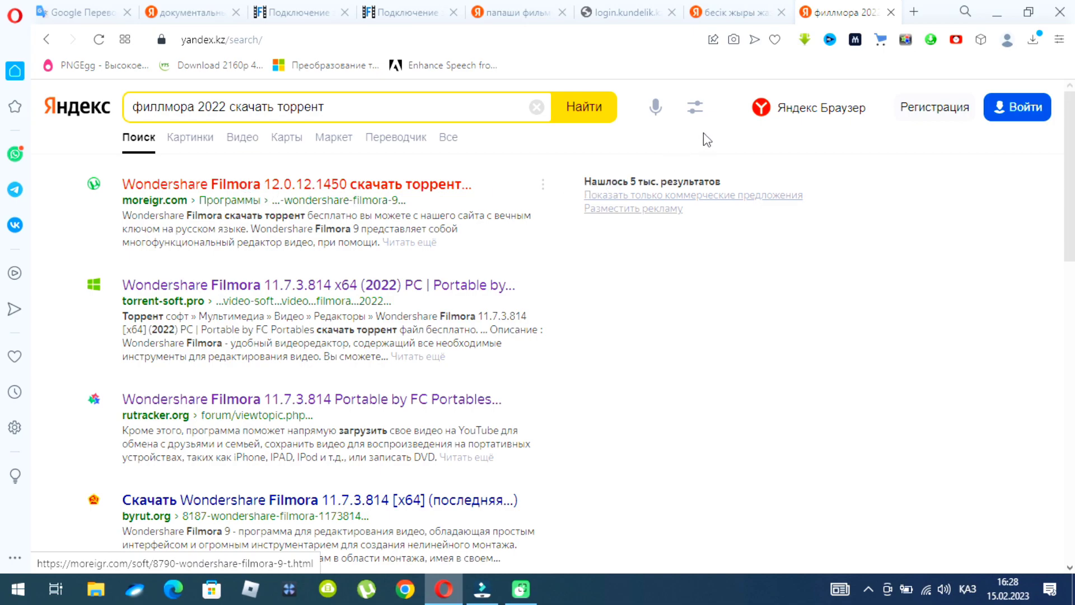
click(379, 185)
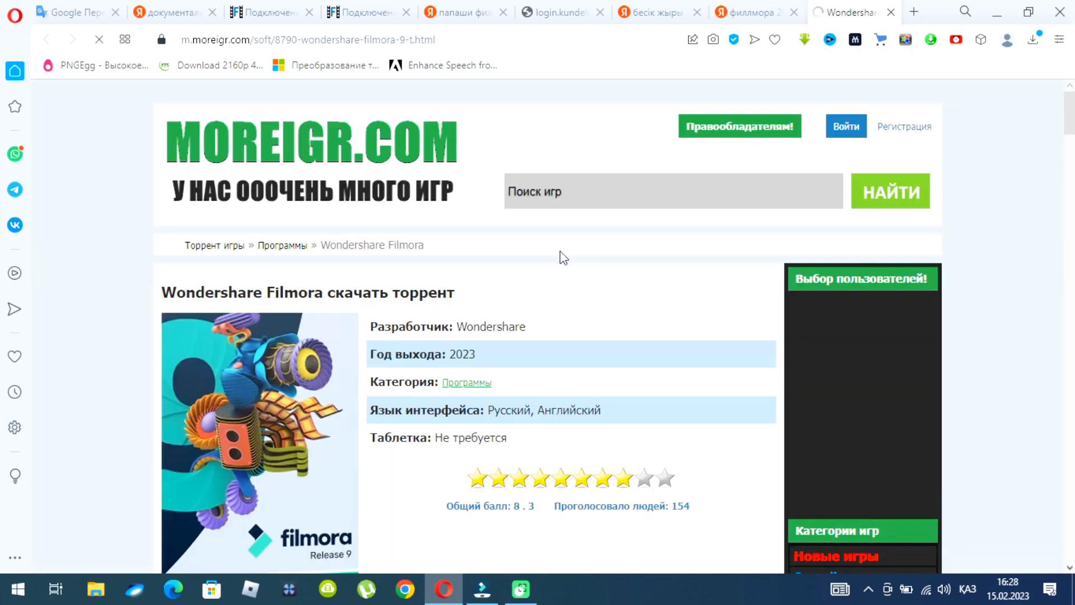
scroll(554, 261, down, 15)
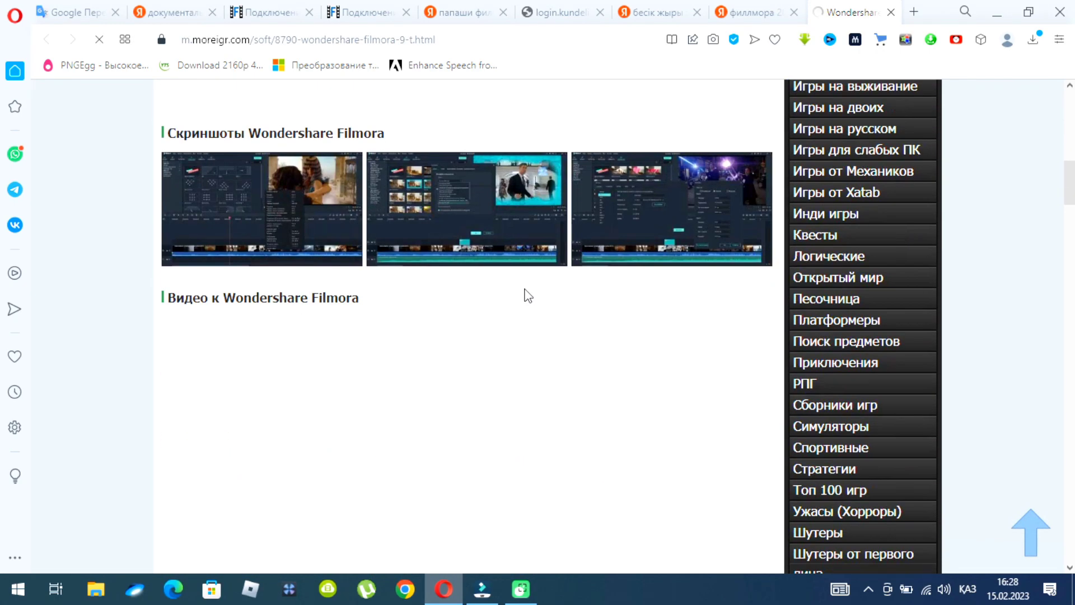
scroll(359, 306, down, 4)
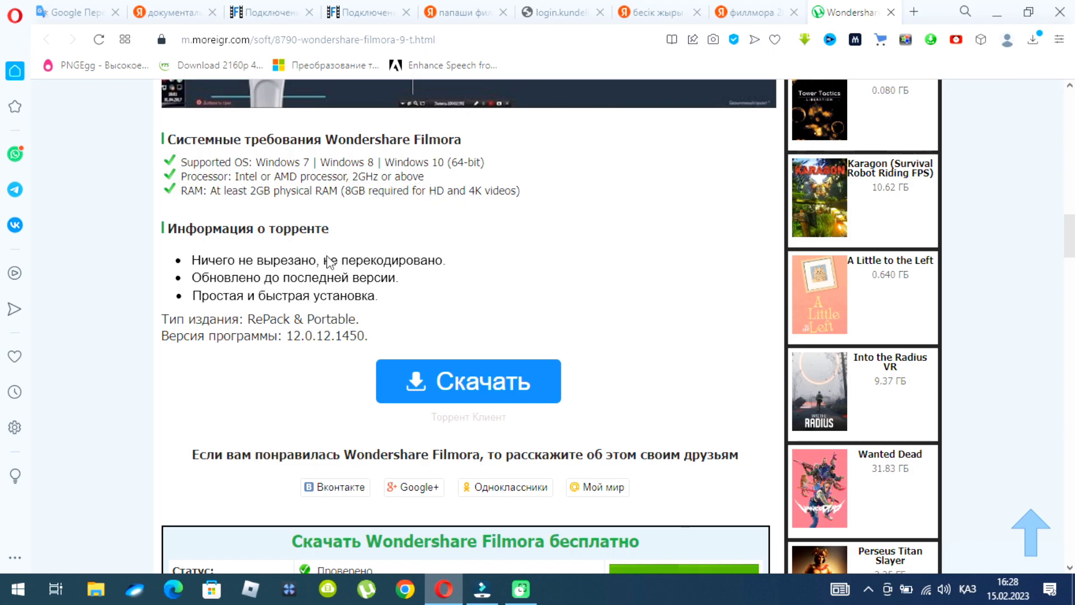
scroll(351, 214, up, 3)
scroll(311, 238, up, 15)
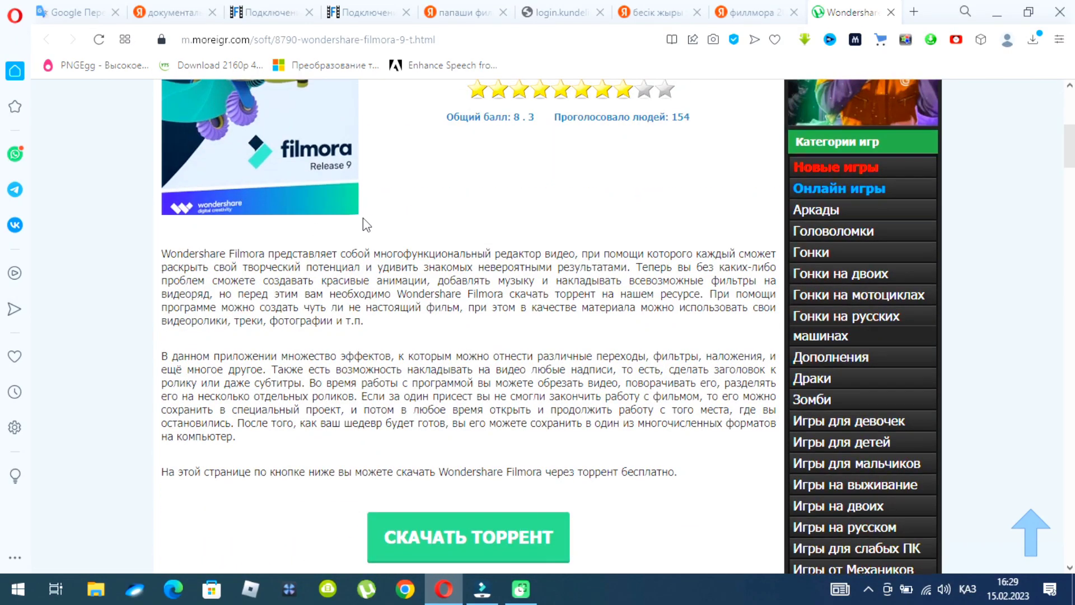
scroll(363, 217, up, 3)
scroll(569, 256, up, 2)
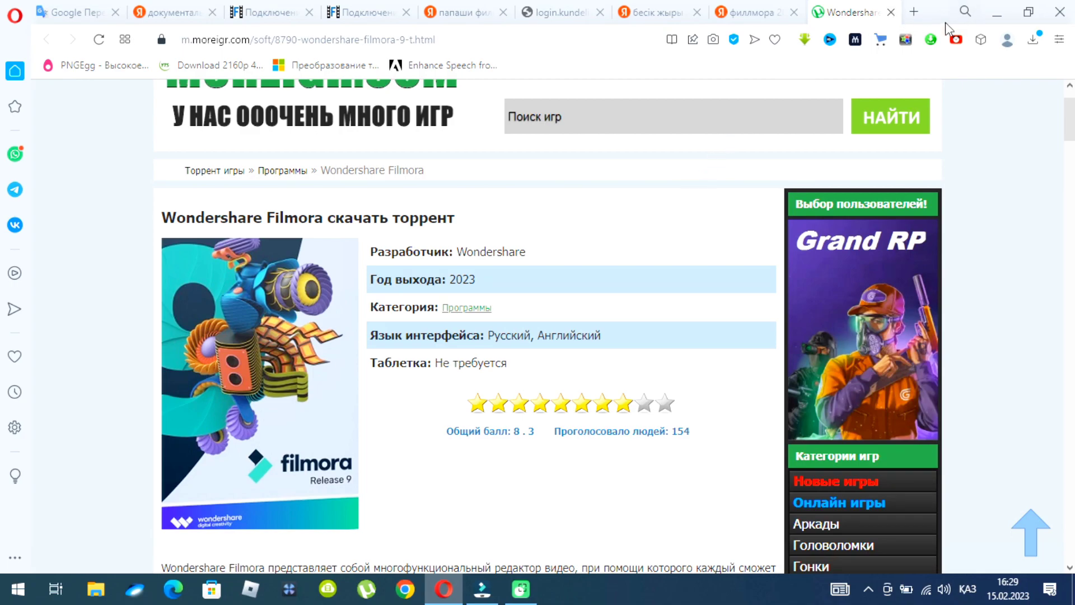
click(891, 12)
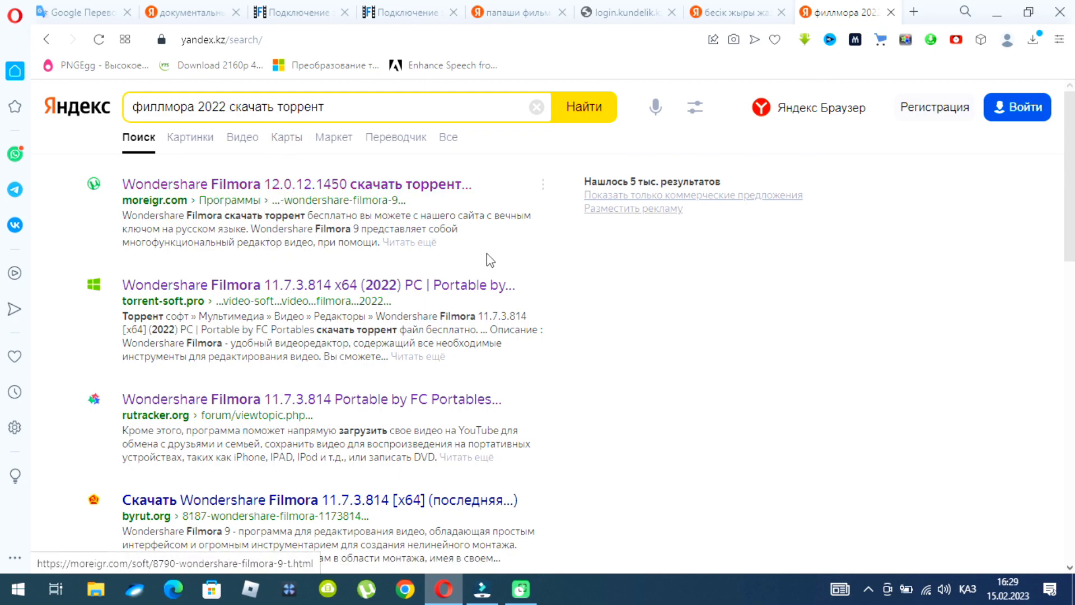
click(997, 19)
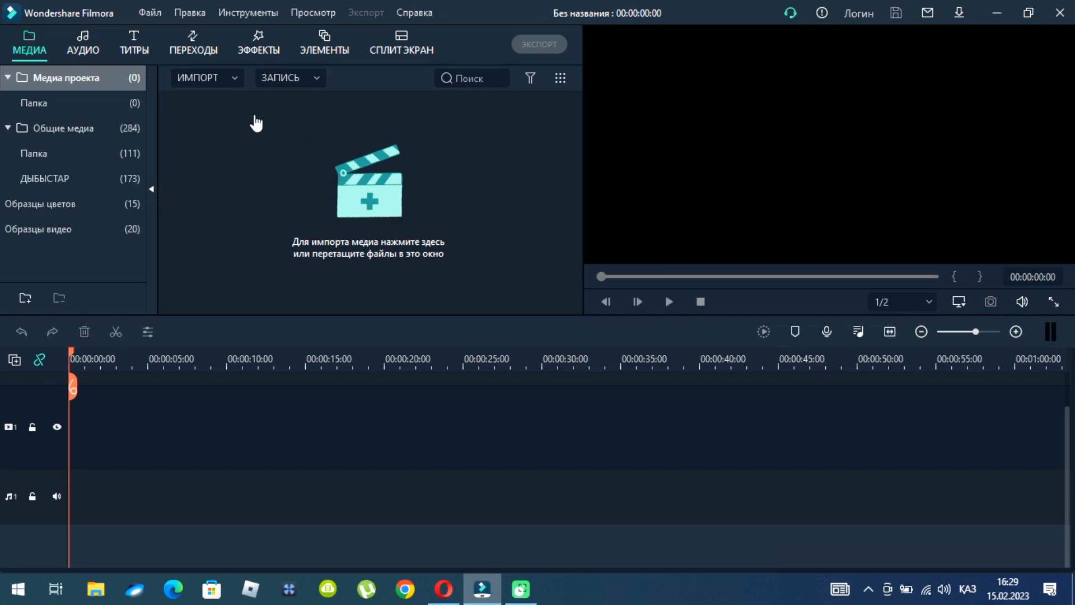
Step: Start a media file import and browse to the drives under Этот компьютер in the file dialog
click(224, 78)
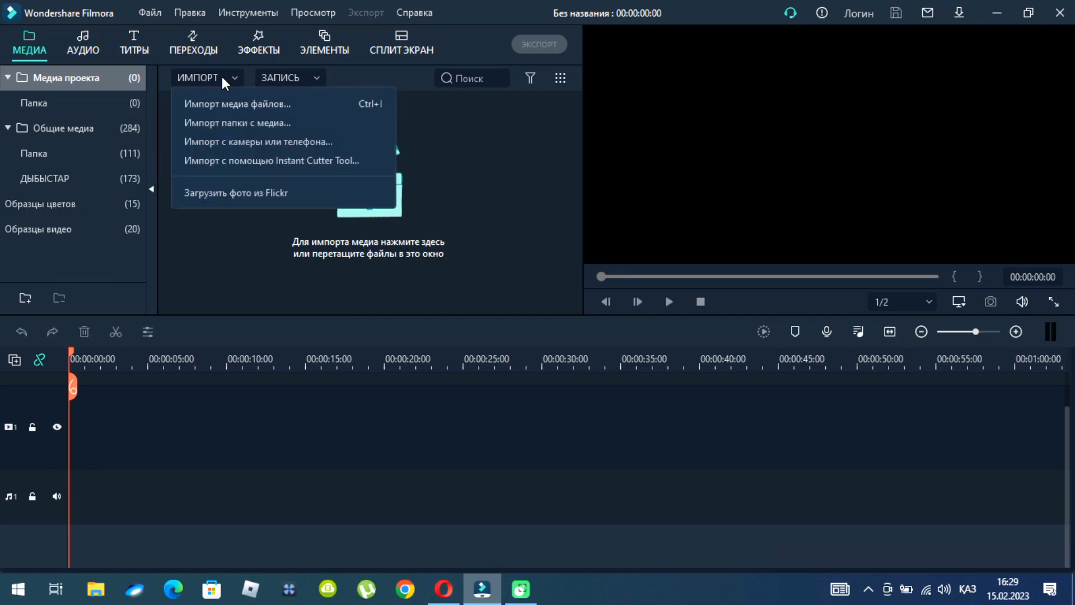
click(220, 101)
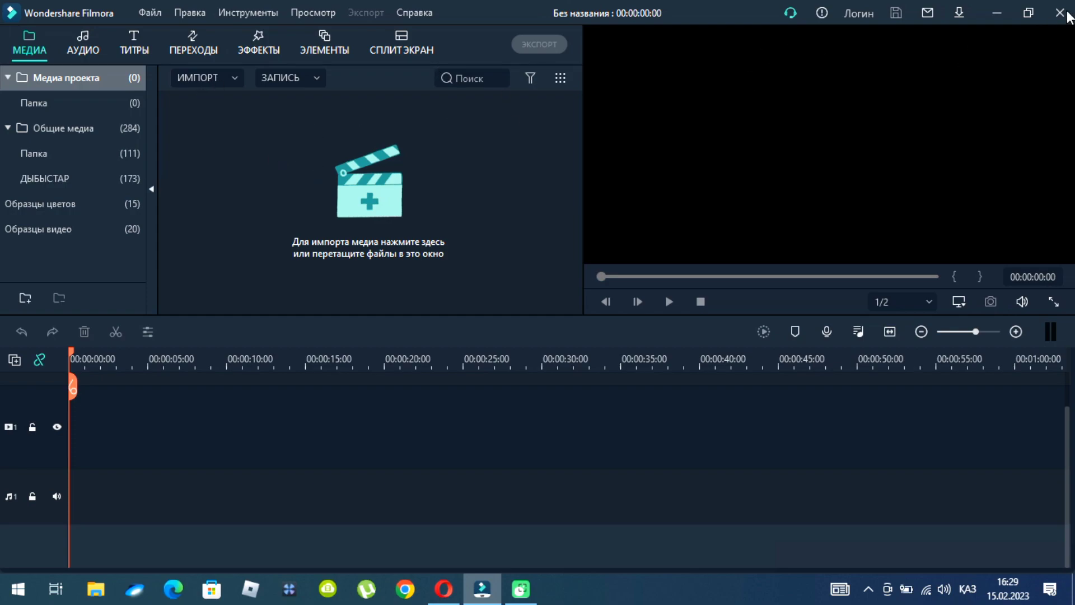
click(303, 121)
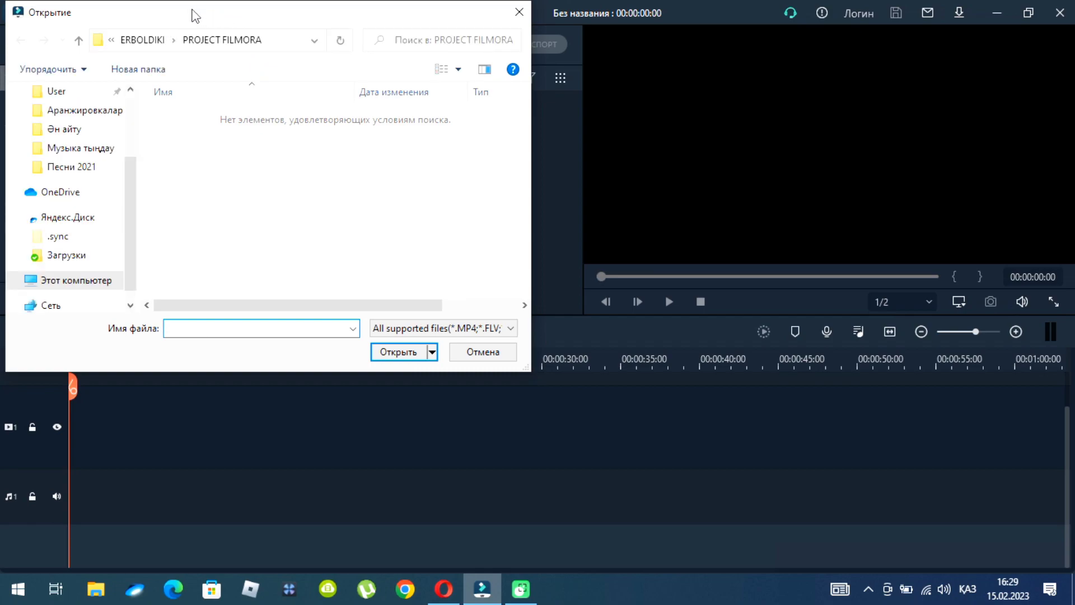
drag(193, 19, 286, 20)
scroll(225, 162, up, 2)
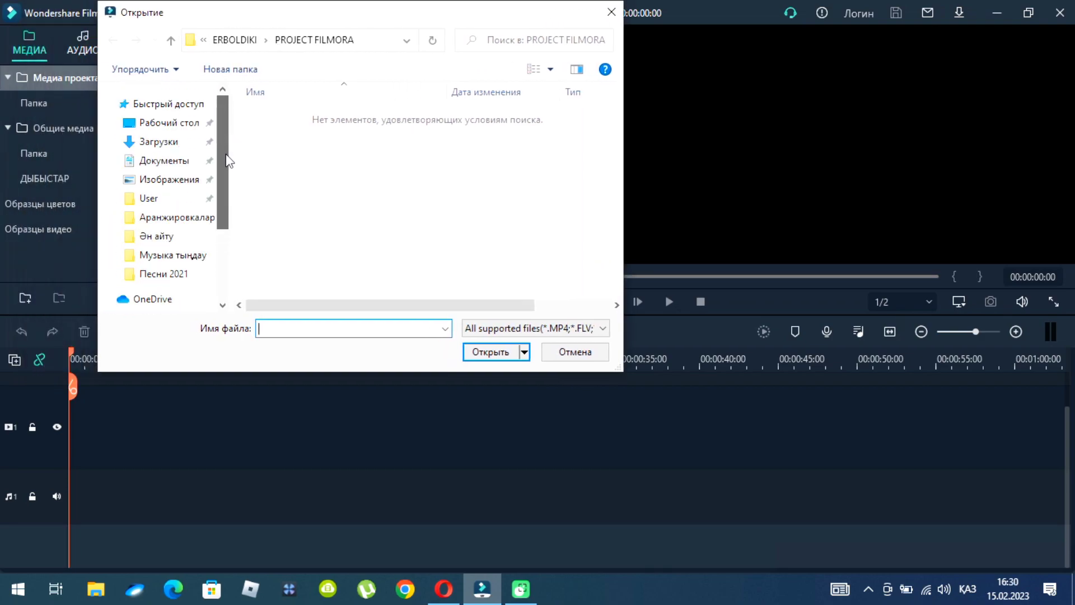
scroll(200, 264, down, 3)
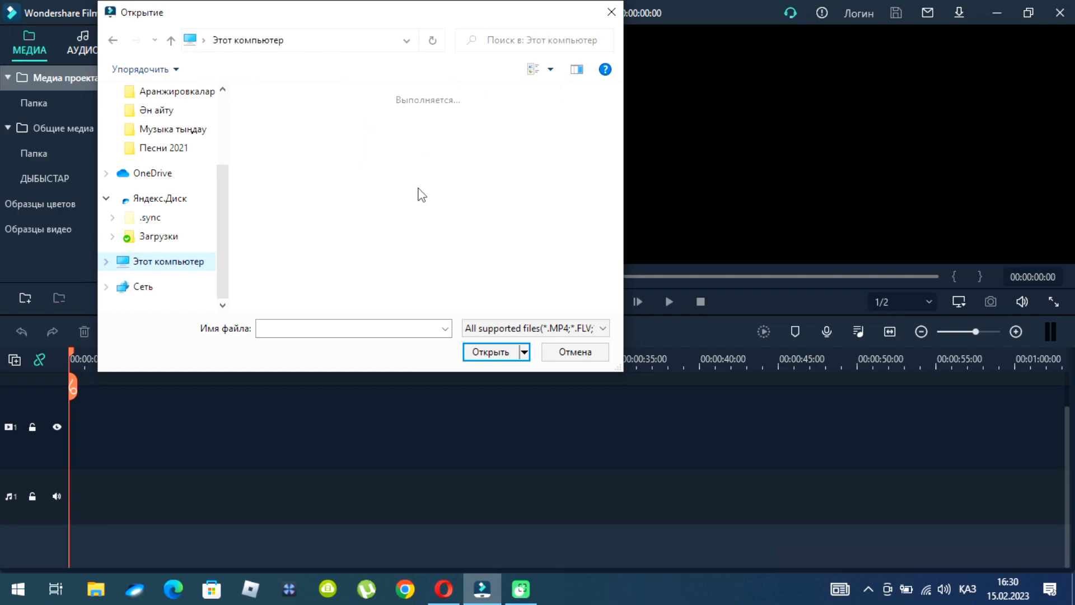
scroll(389, 185, down, 4)
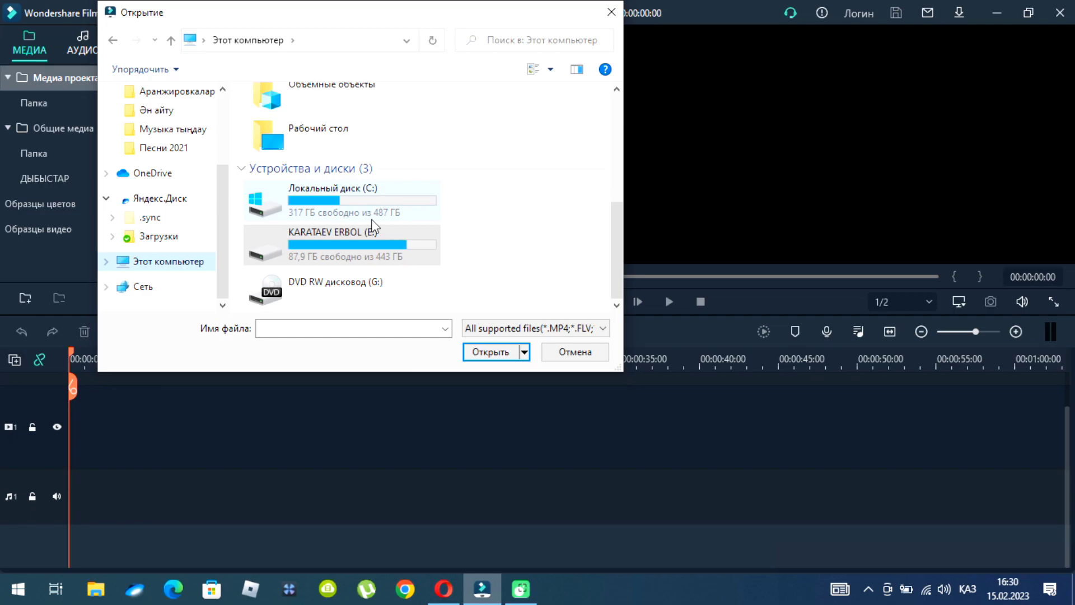
Step: Import the clip VID_20220622_151334 from drive E, in BEINELER > АНАУ МЫНАУ > АНАУ МЫНАУ > Менің папкам
double_click(373, 227)
double_click(284, 132)
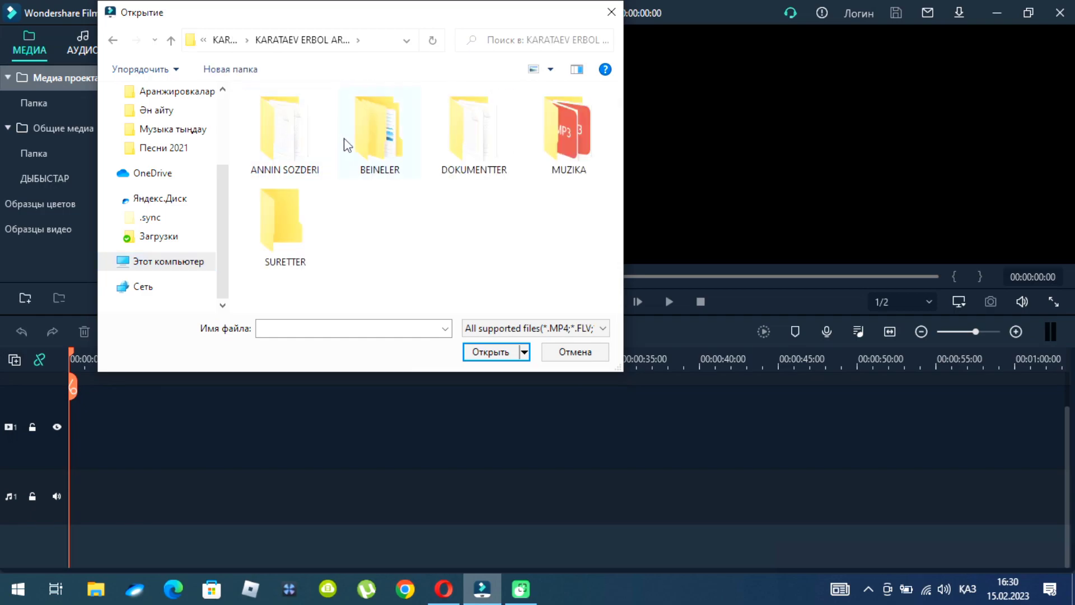
double_click(388, 141)
double_click(283, 115)
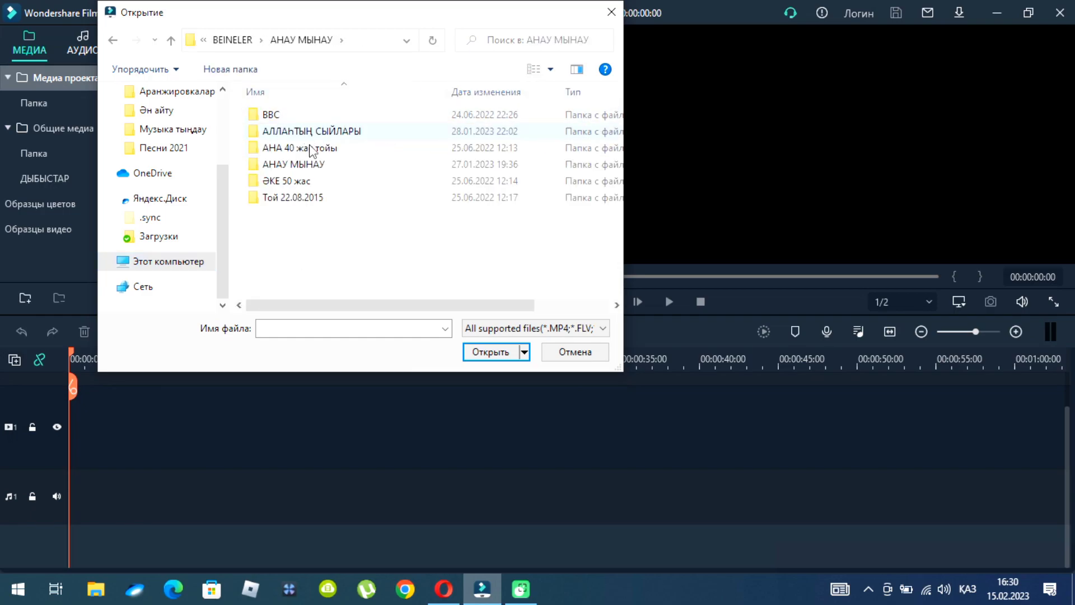
double_click(305, 166)
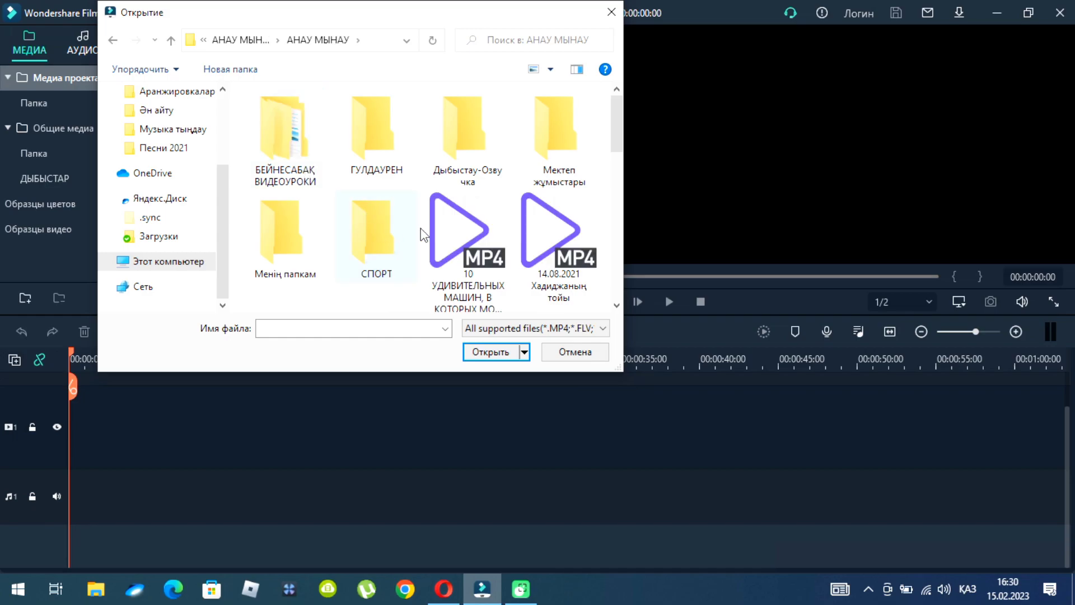
double_click(289, 232)
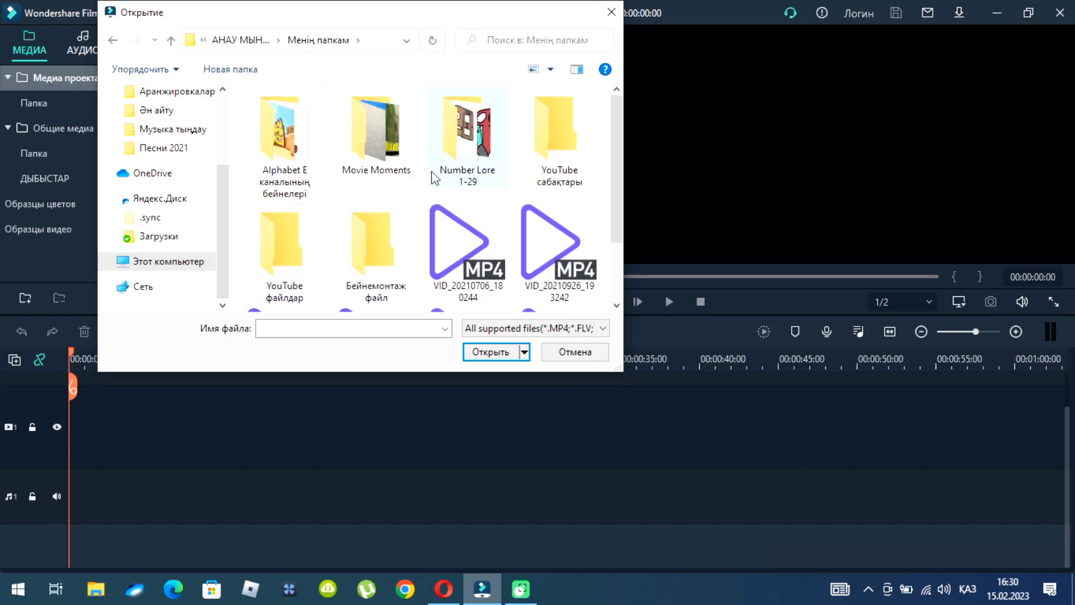
scroll(474, 206, down, 2)
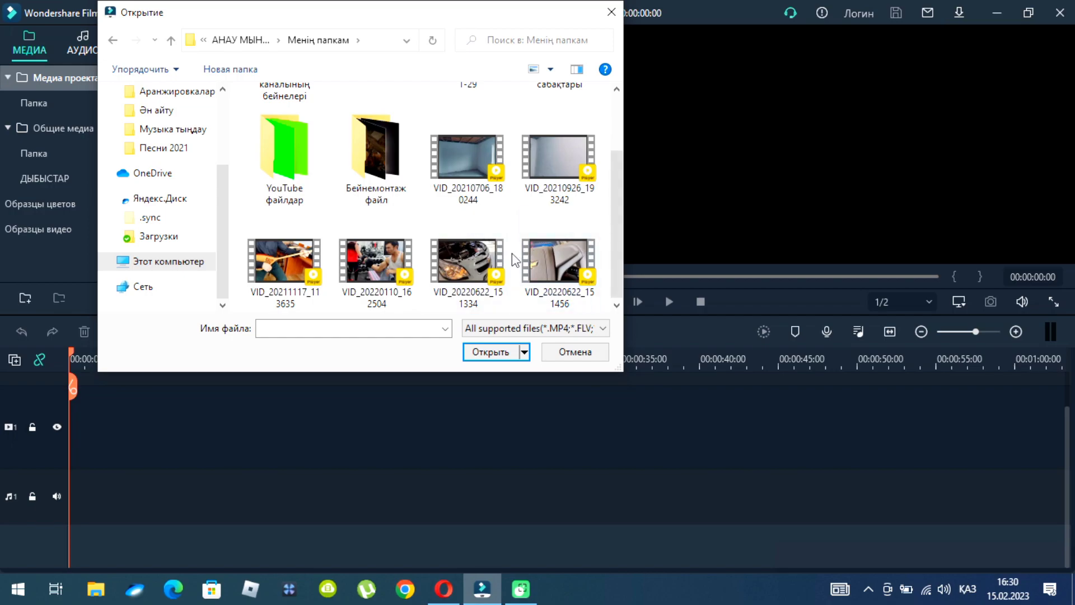
click(478, 276)
click(490, 357)
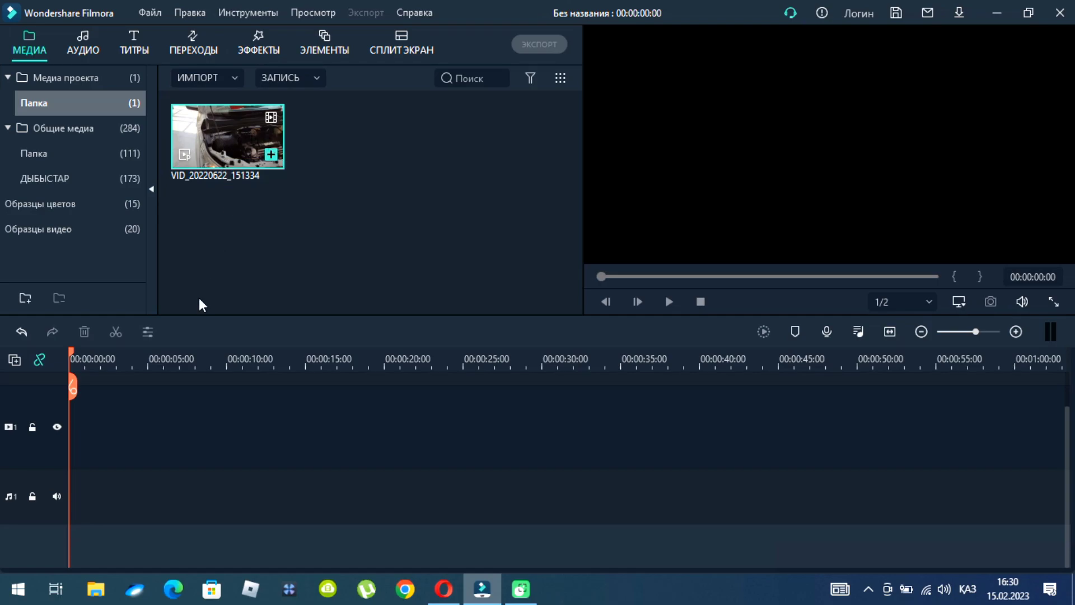
Step: Place the imported clip at the start of video track 1 and change the project settings to 3840 x 2160 30fps
mouse_move(85, 418)
mouse_down()
mouse_move(83, 438)
mouse_move(95, 419)
mouse_up()
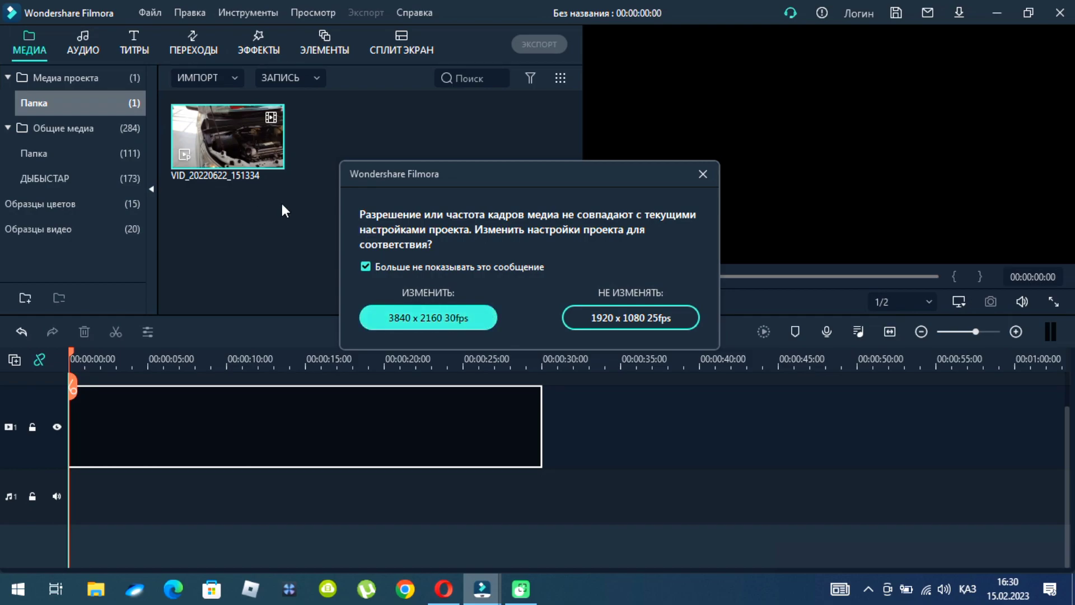
click(481, 319)
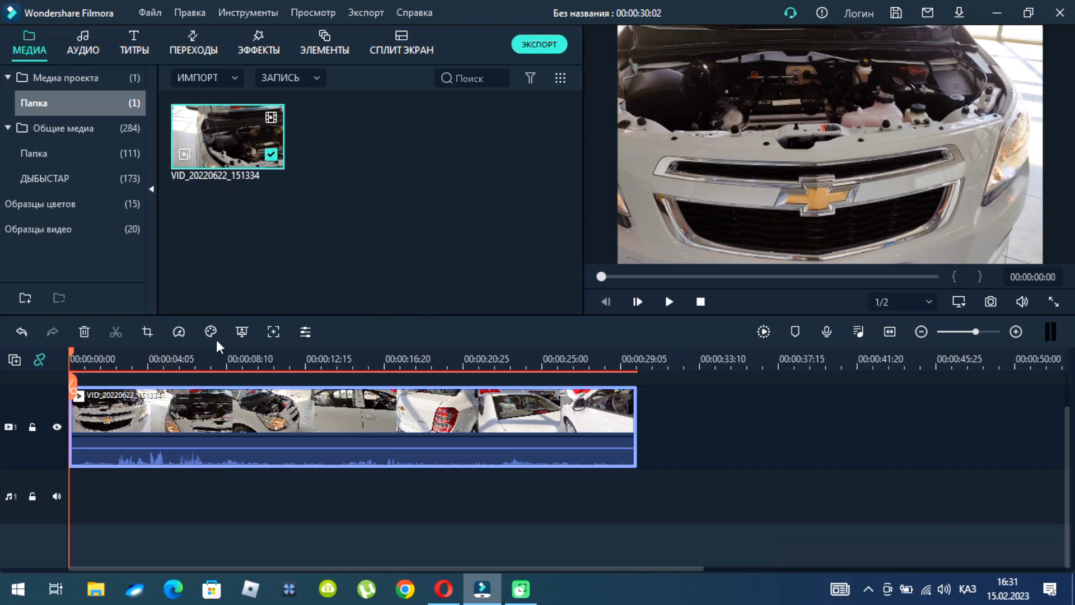
Step: Examine the aspect ratio options for cropping the timeline clip and leave the crop settings without applying anything
click(148, 331)
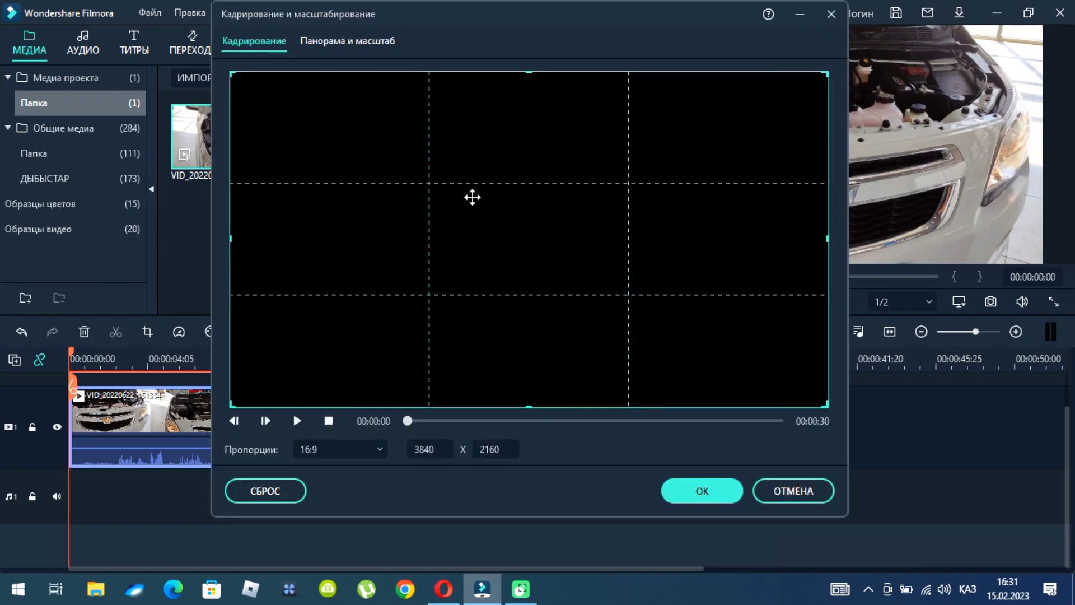
click(377, 449)
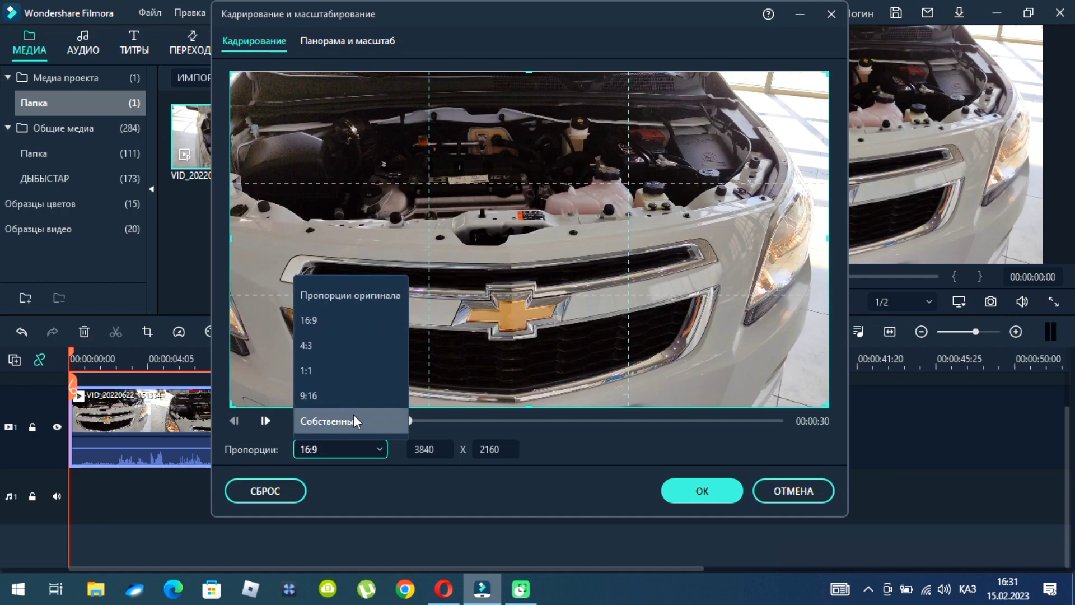
click(831, 15)
click(831, 15)
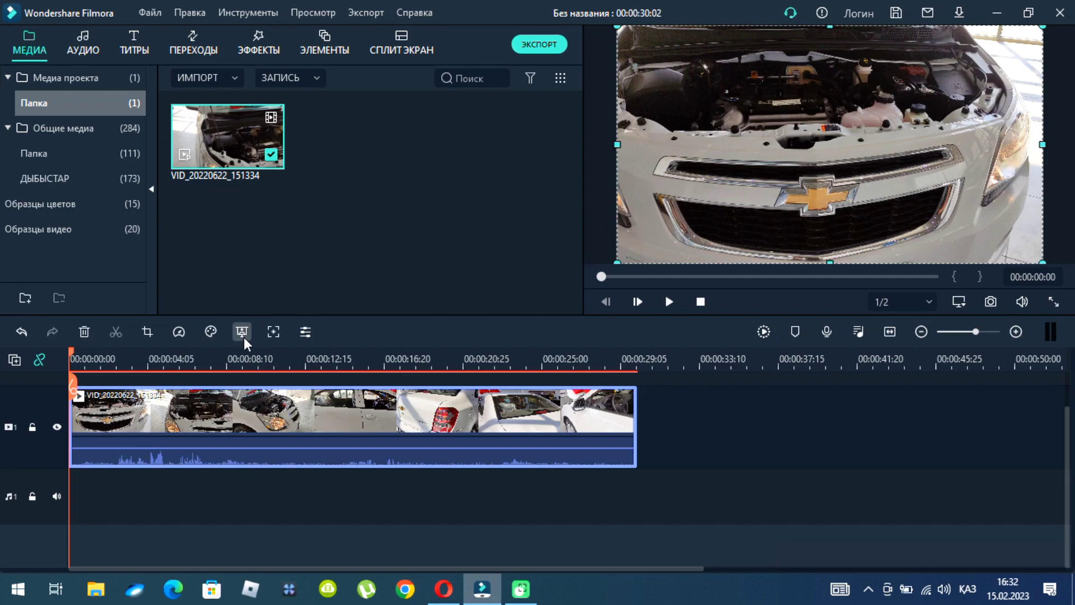
Step: Examine the presets and manual adjustments of the advanced color correction for the clip, then close it without applying any
click(210, 331)
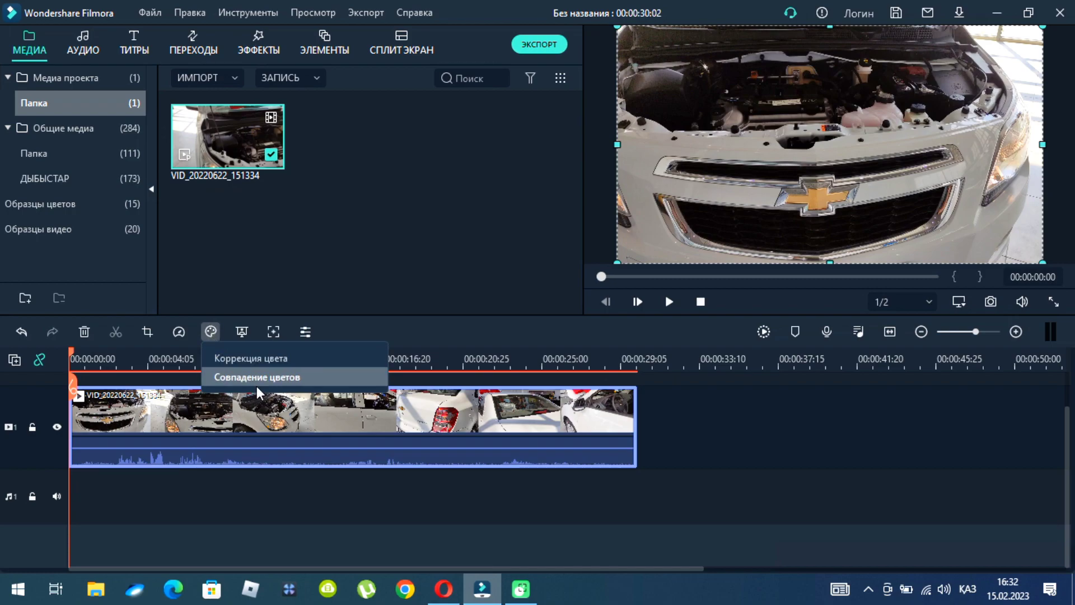
click(243, 358)
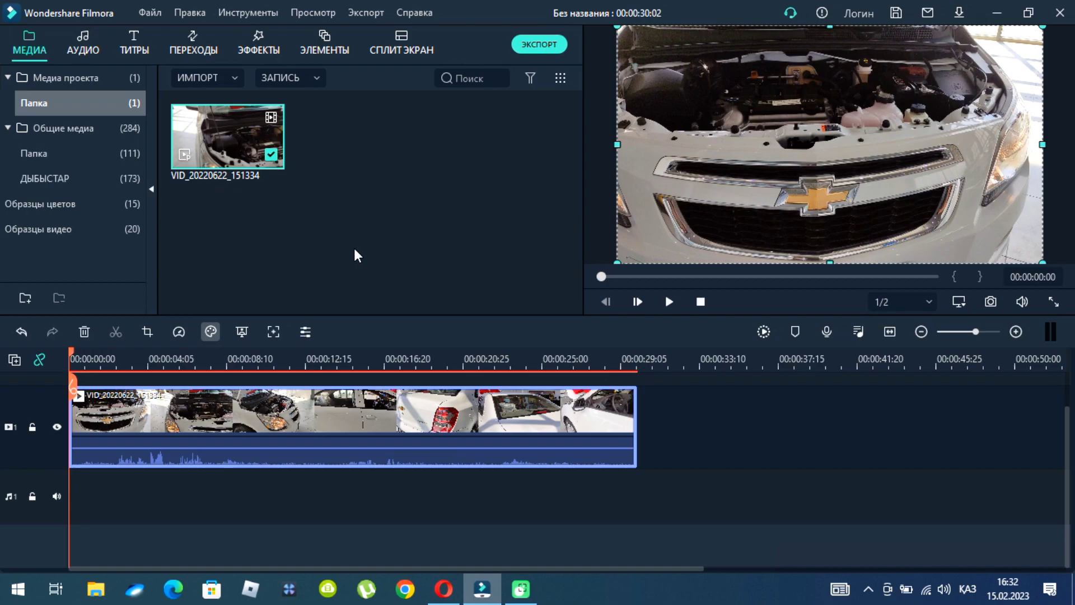
key(ctrl+shift+c)
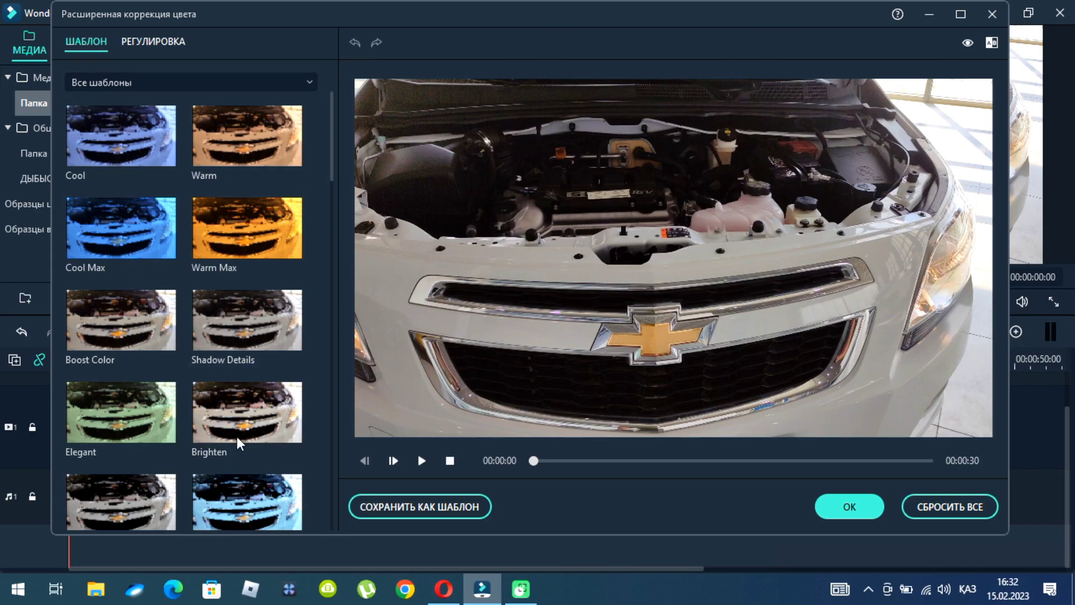
drag(333, 168, 332, 144)
click(168, 47)
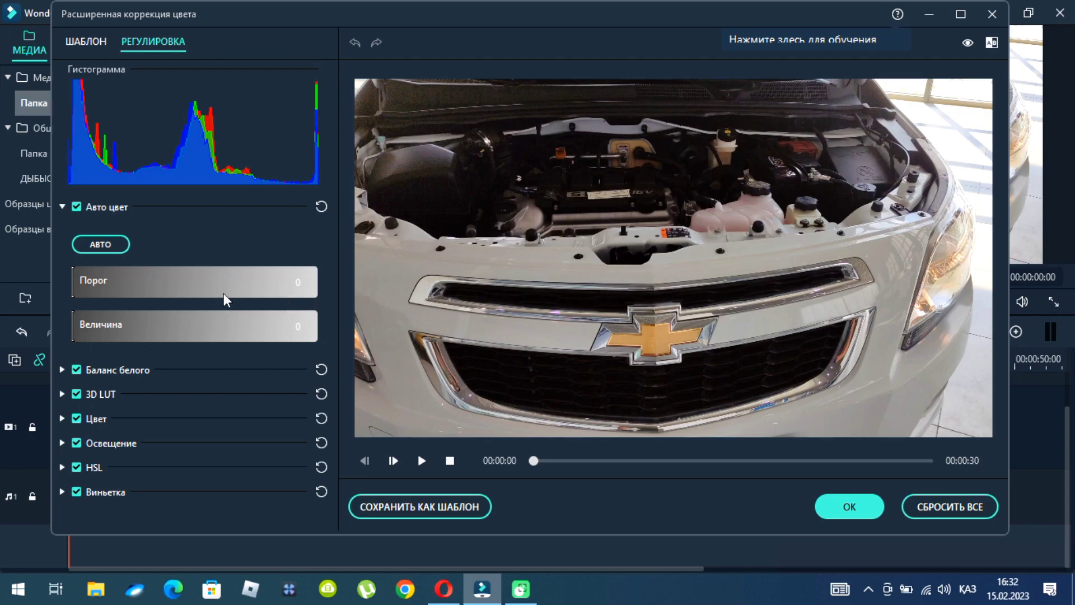
click(992, 17)
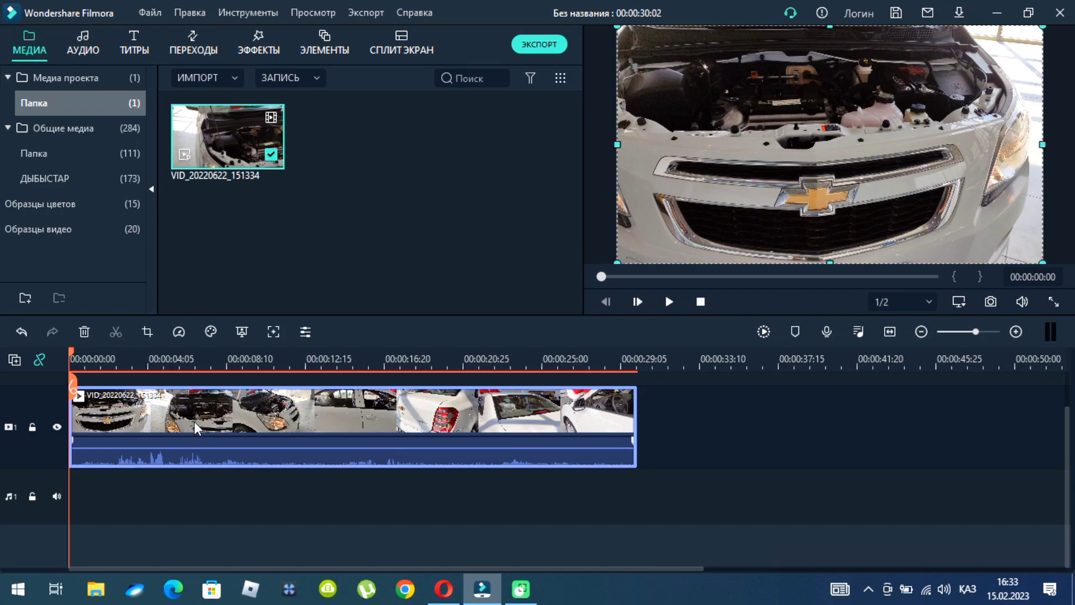
Step: Review the clip's video, color and animation properties and close its property settings
double_click(216, 422)
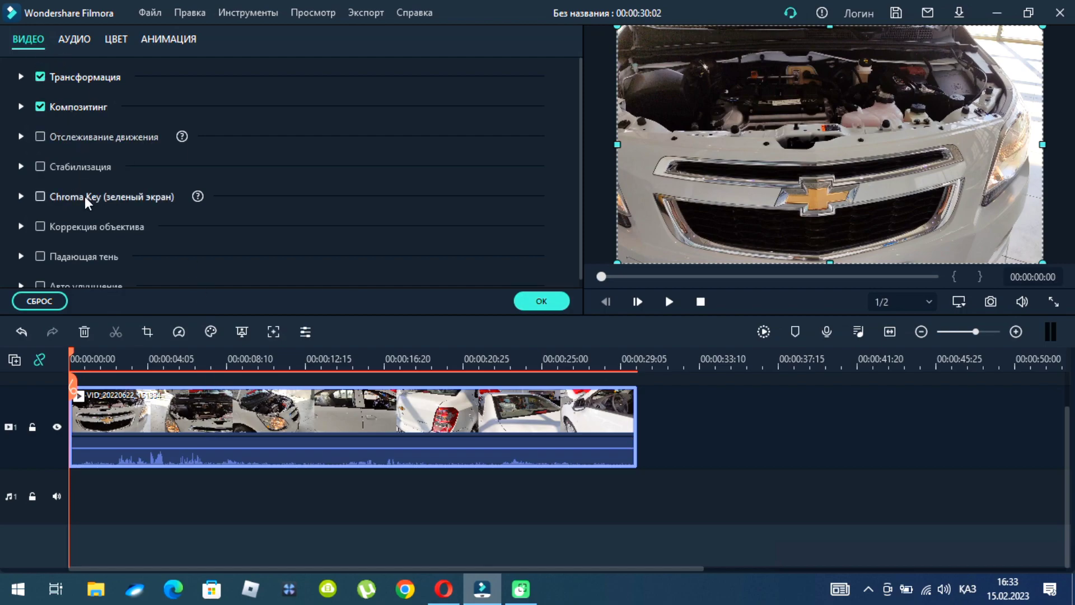
scroll(66, 184, down, 1)
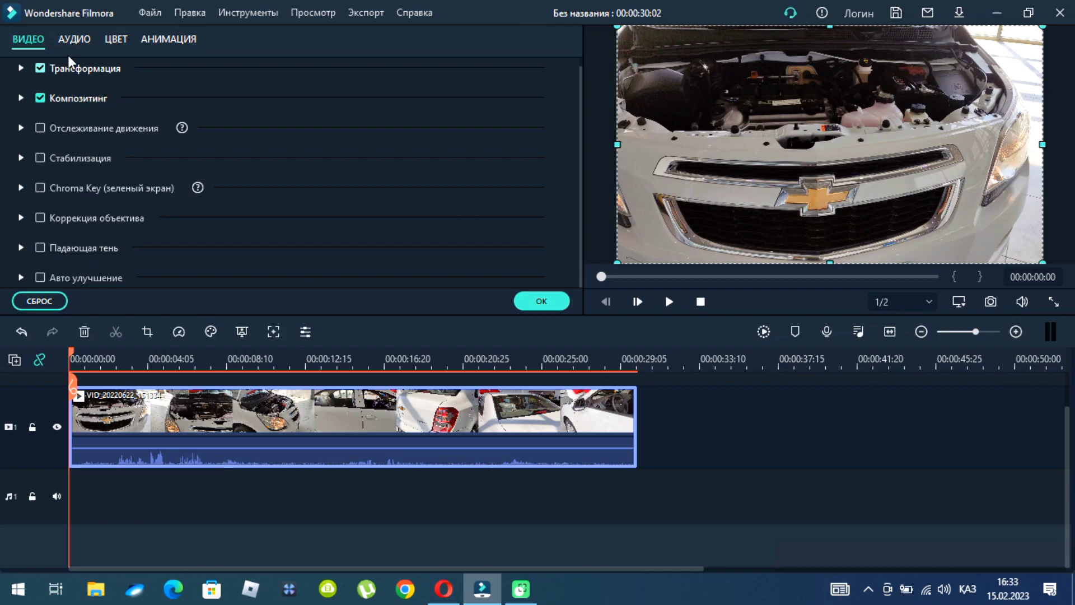
click(116, 40)
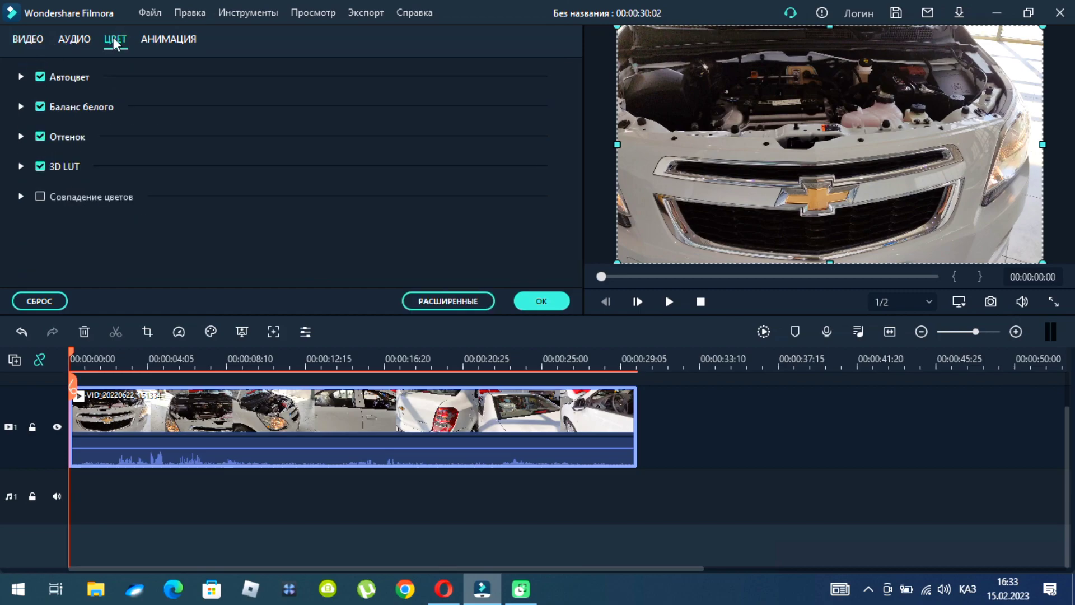
click(164, 40)
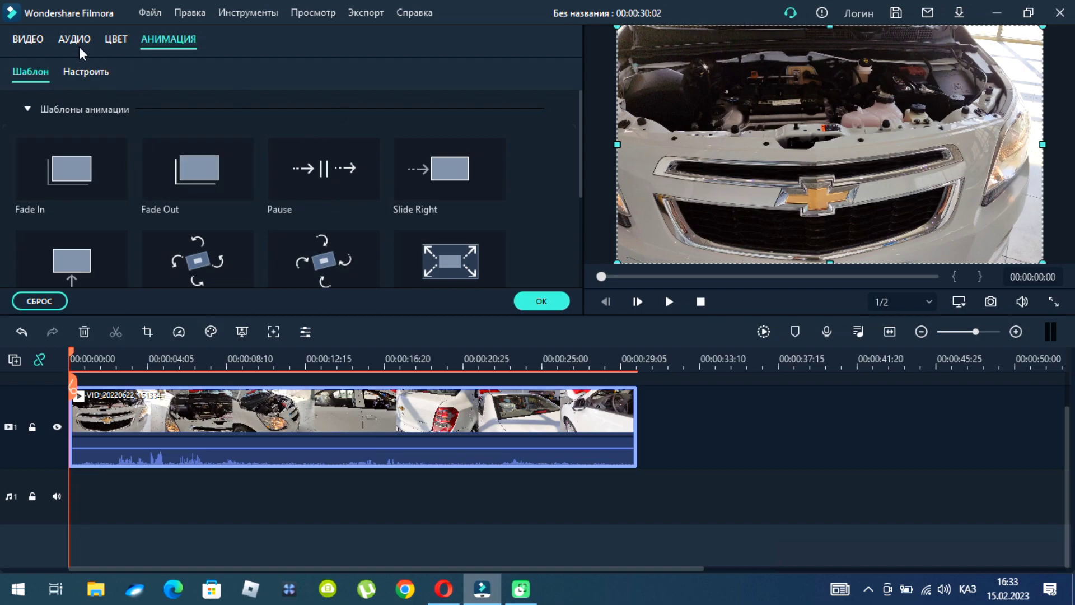
click(541, 298)
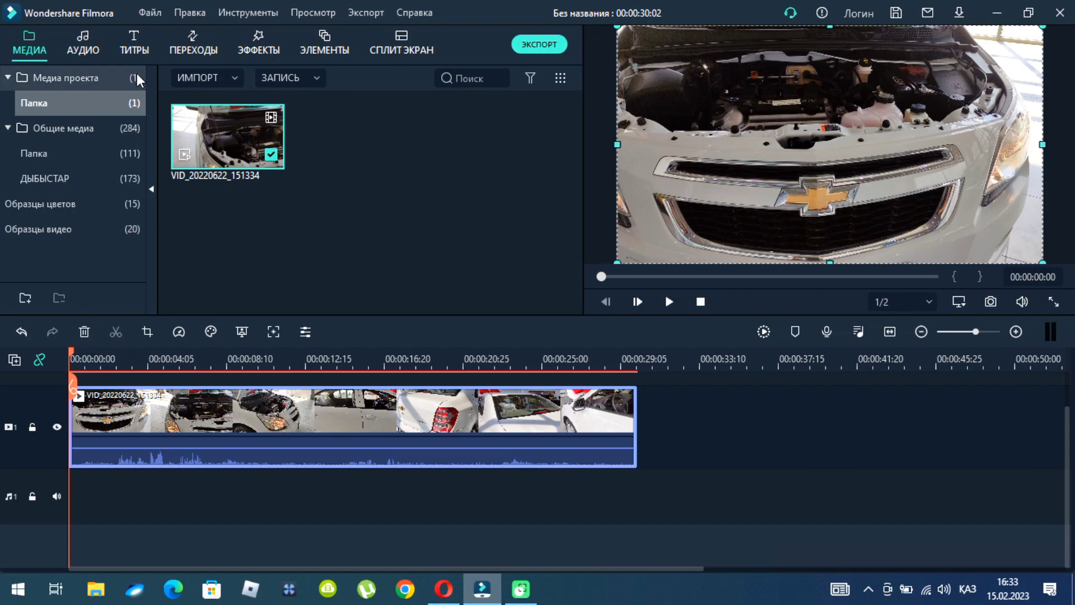
Step: Browse the audio library's Моя музыка category through to its last tracks
click(82, 45)
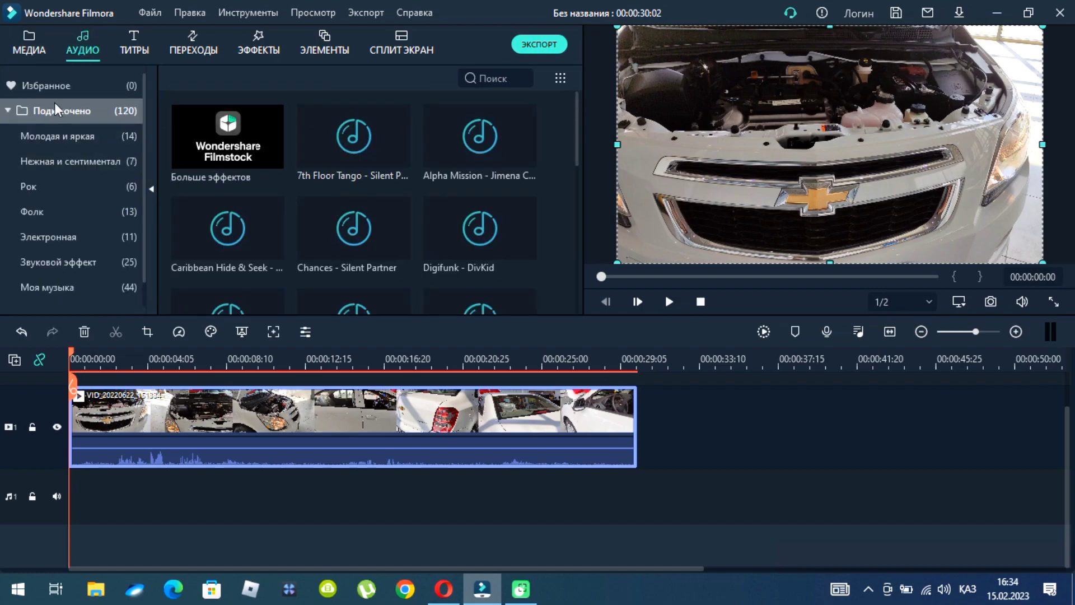
click(48, 289)
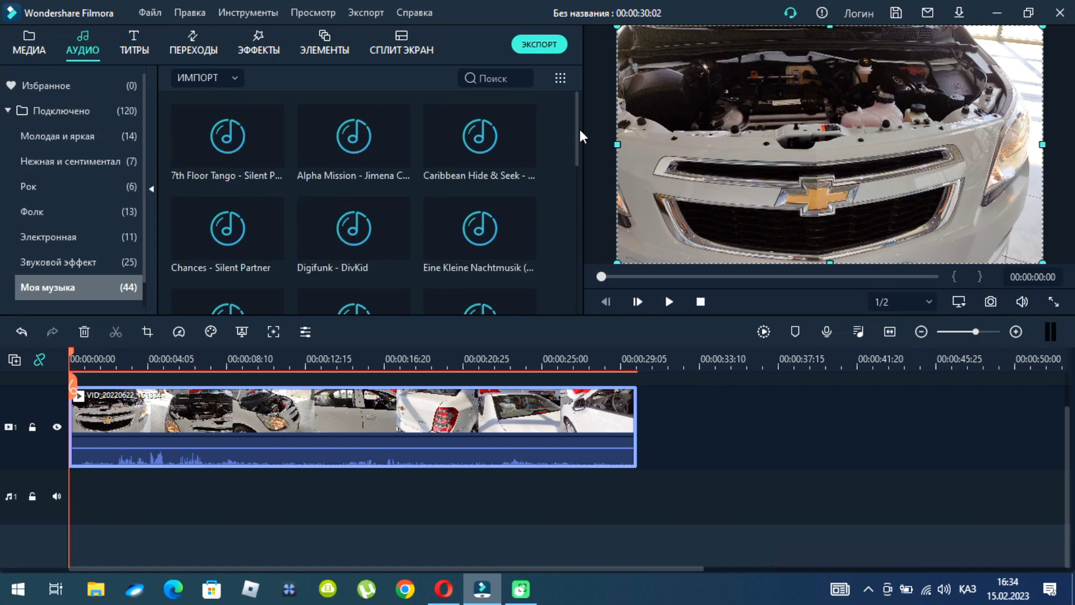
drag(577, 122, 563, 272)
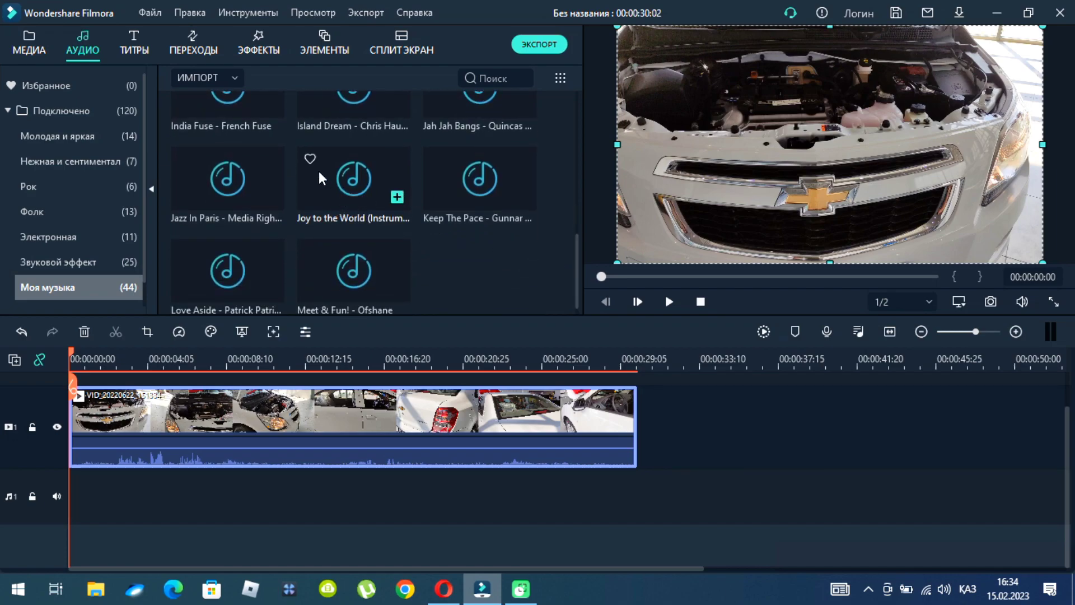
Step: Look through the titles library, from the favourites and all connected titles to the Открывающие and Заголовки categories
click(136, 42)
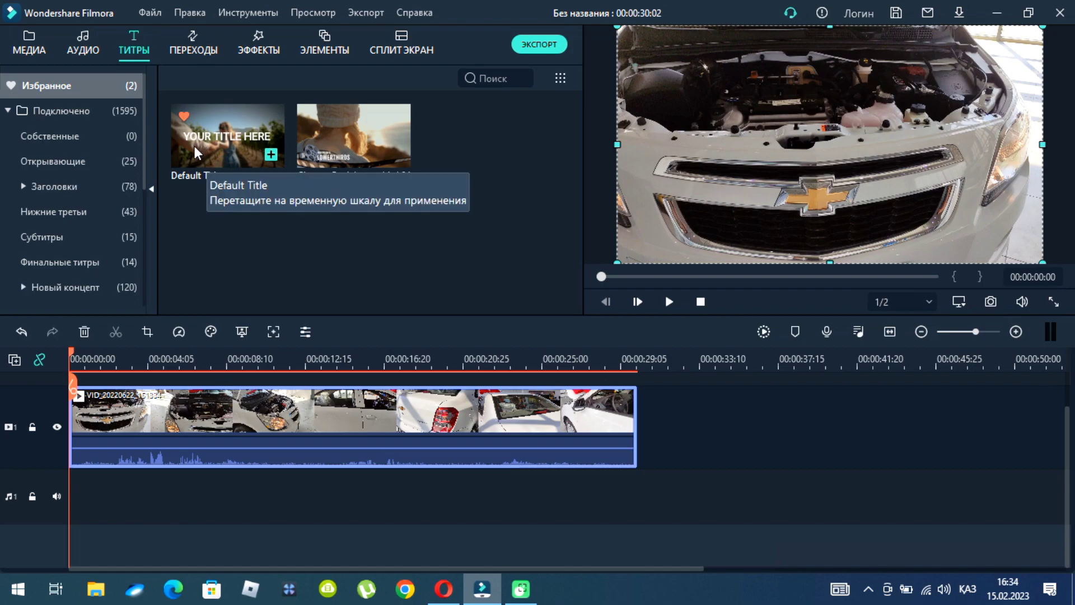
click(129, 113)
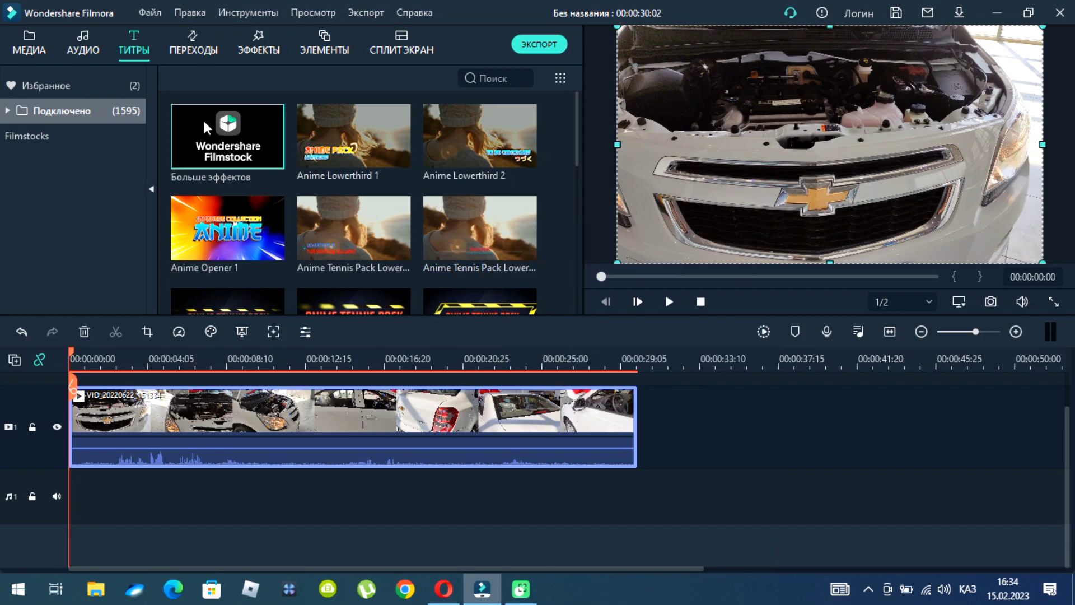
click(8, 110)
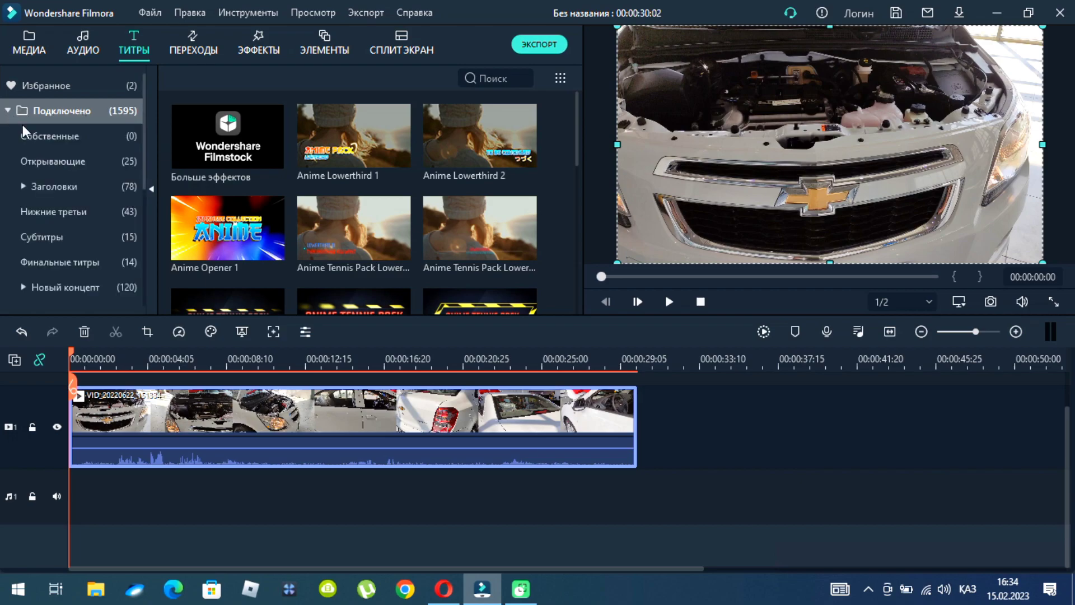
click(69, 167)
click(69, 189)
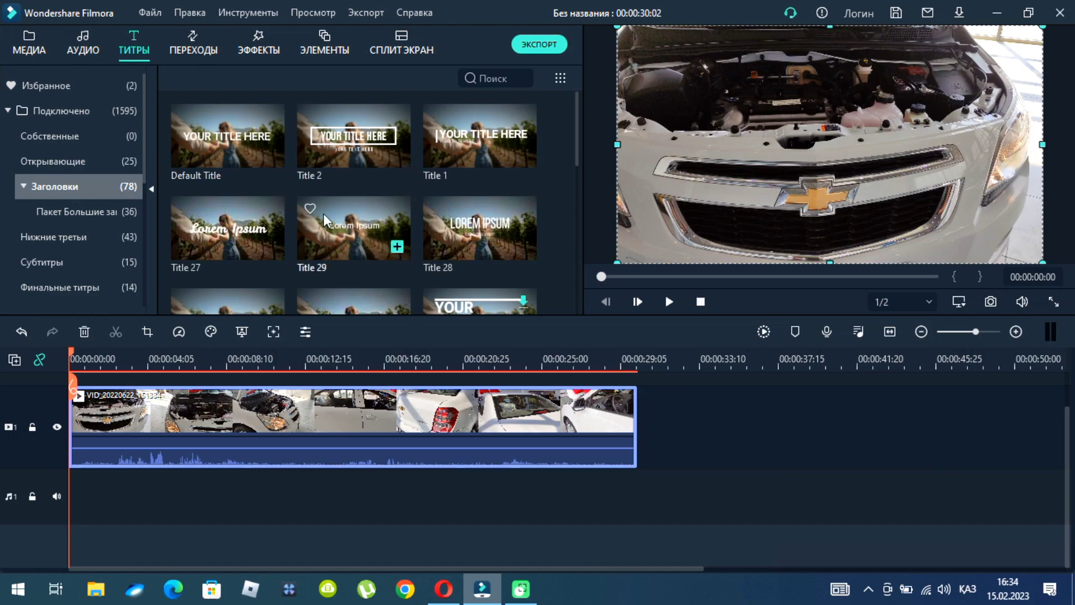
Step: Examine the title templates in the Медиа category and collapse the category again
scroll(63, 242, down, 2)
click(55, 190)
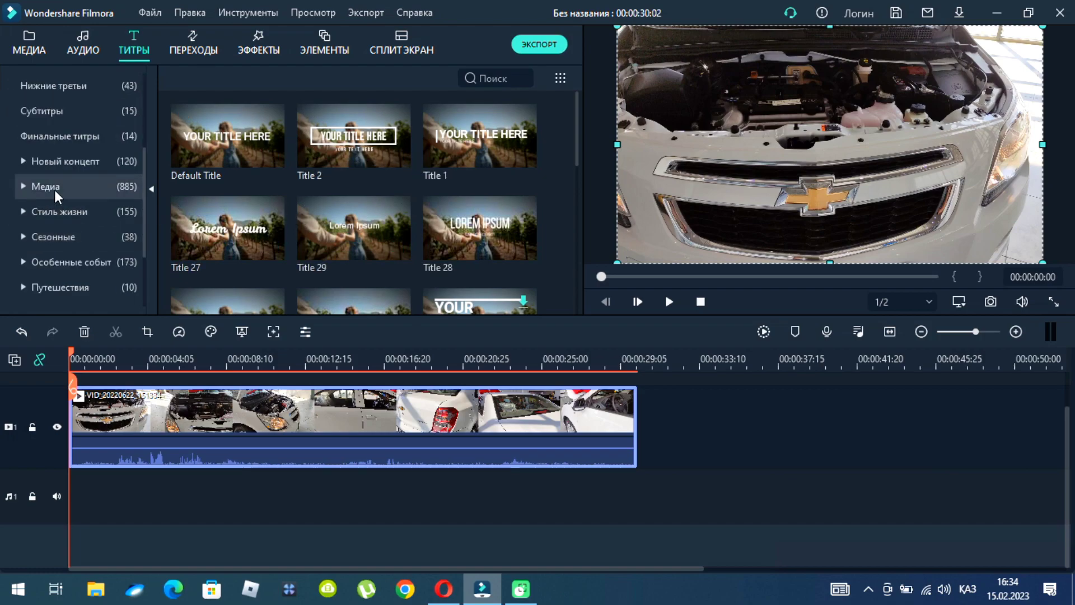
scroll(342, 227, down, 3)
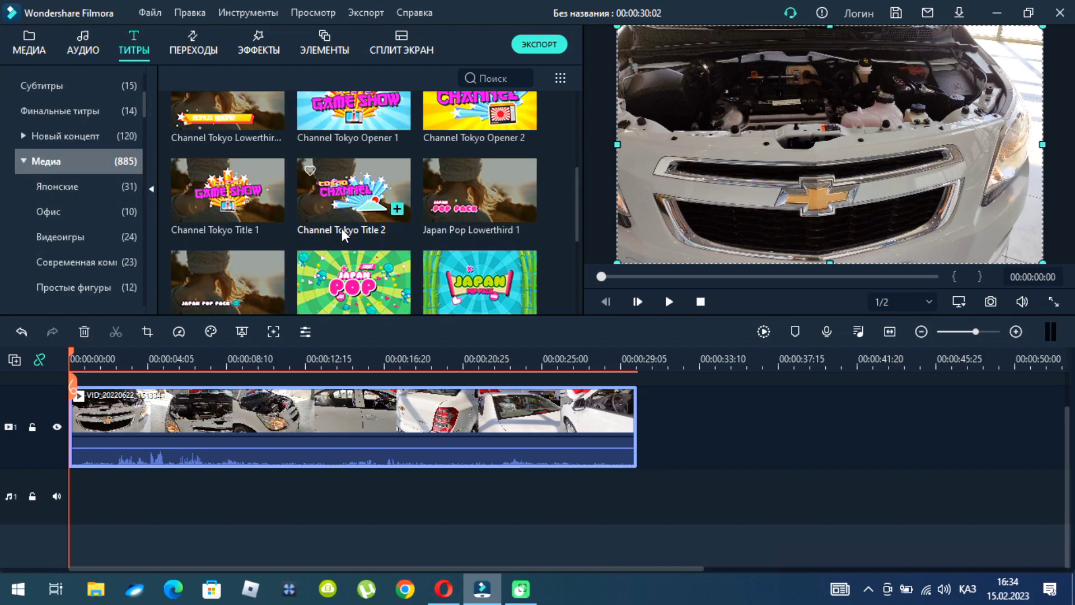
scroll(368, 243, down, 3)
scroll(359, 249, down, 2)
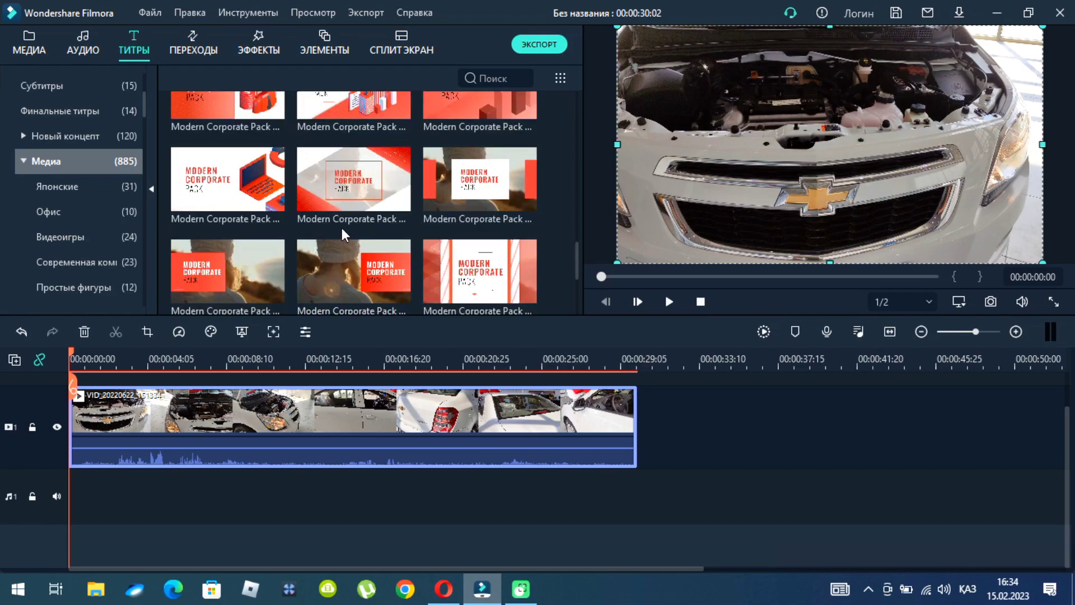
scroll(341, 227, down, 10)
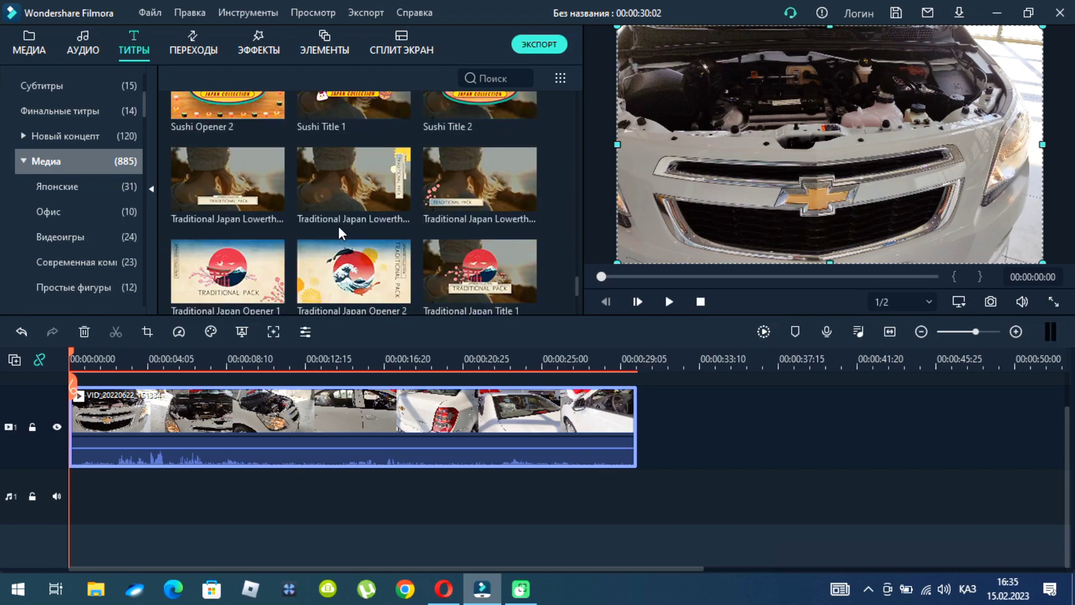
scroll(341, 227, up, 3)
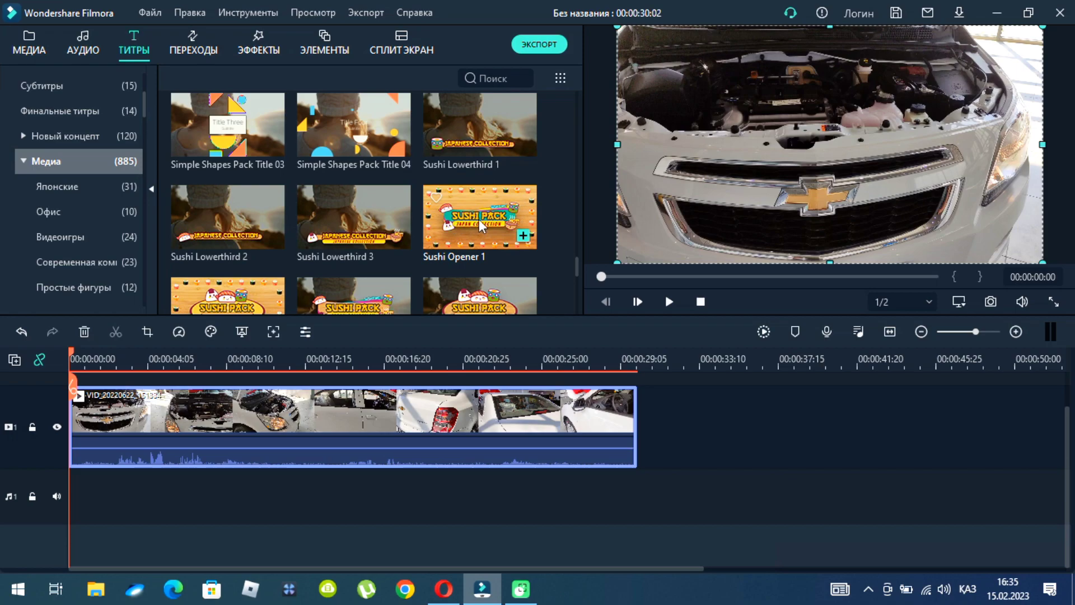
scroll(265, 253, down, 5)
scroll(265, 252, down, 5)
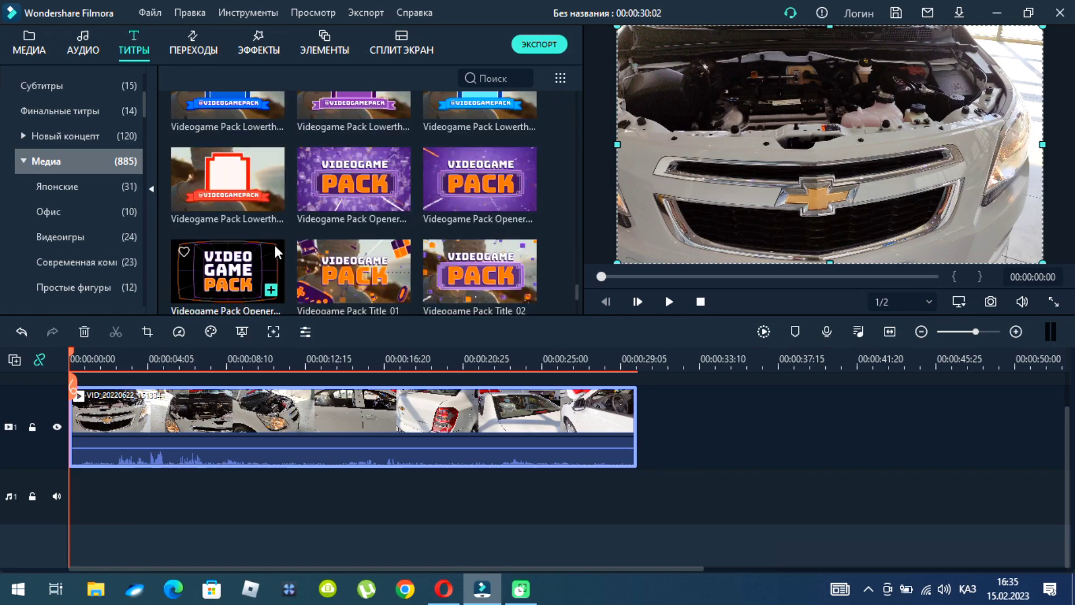
scroll(333, 233, down, 3)
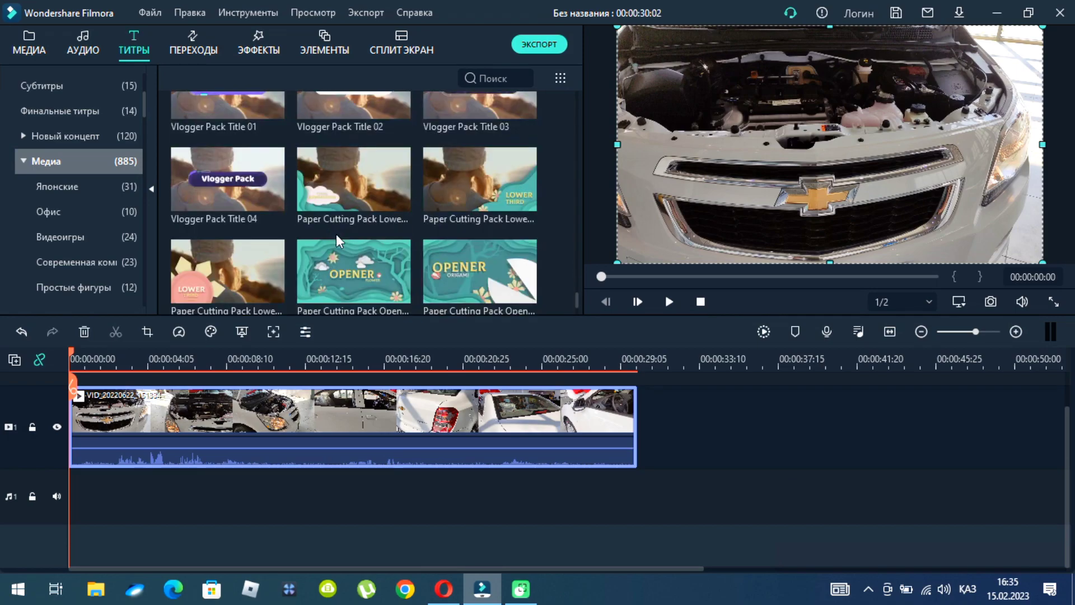
click(76, 159)
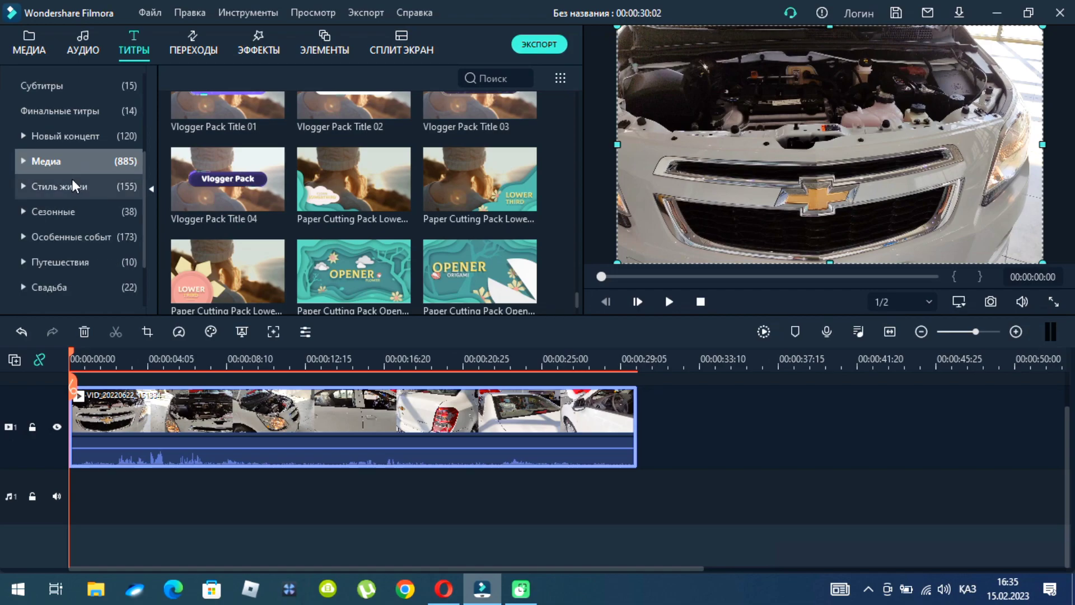
Step: Browse the transitions library and examine the transitions in its Медиа category
click(190, 39)
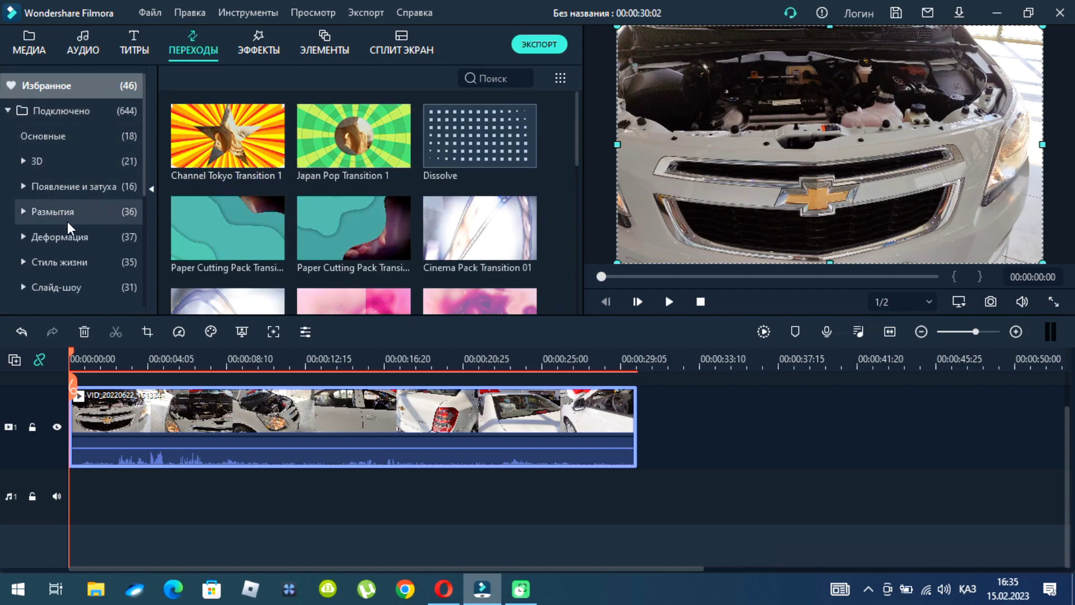
scroll(67, 221, down, 3)
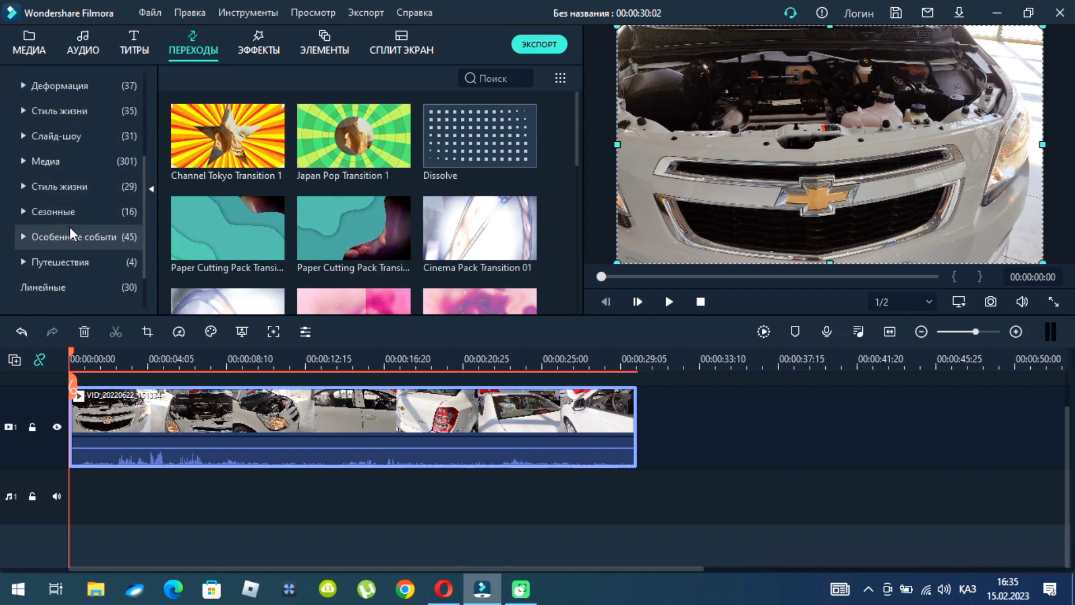
click(45, 163)
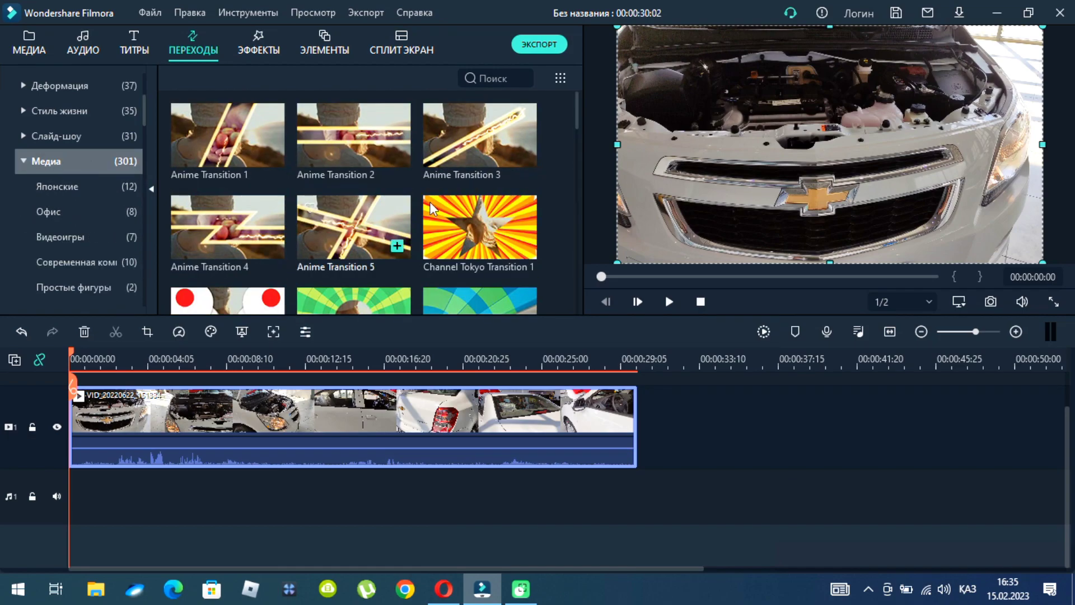
scroll(304, 237, down, 5)
scroll(304, 236, down, 10)
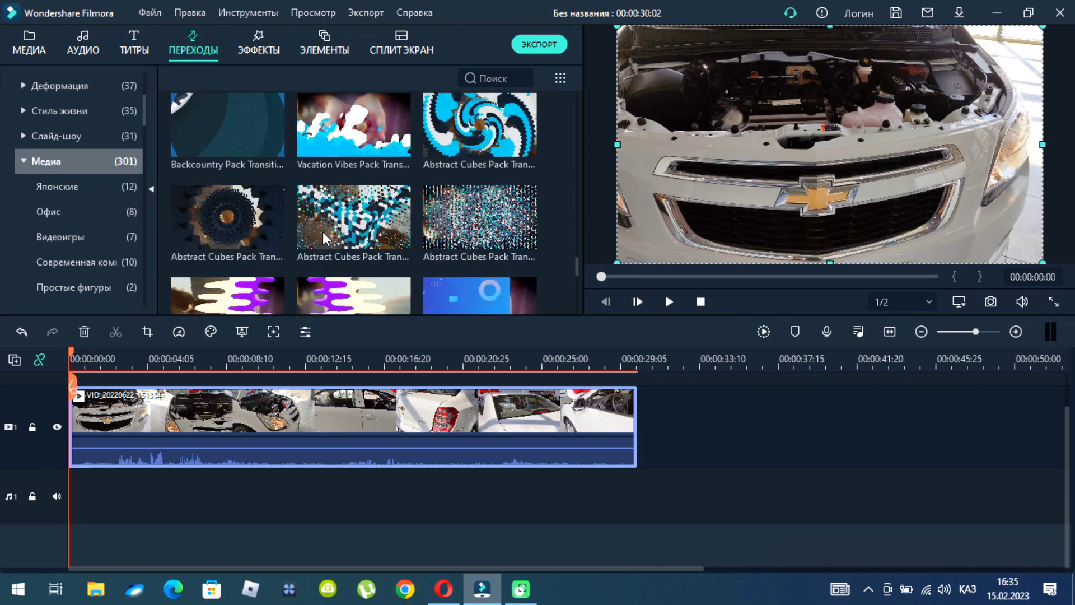
scroll(323, 231, down, 3)
Step: Examine the effects library's Фильтры category, including Встряска and Ночная жизнь, and its Наложения category
click(259, 49)
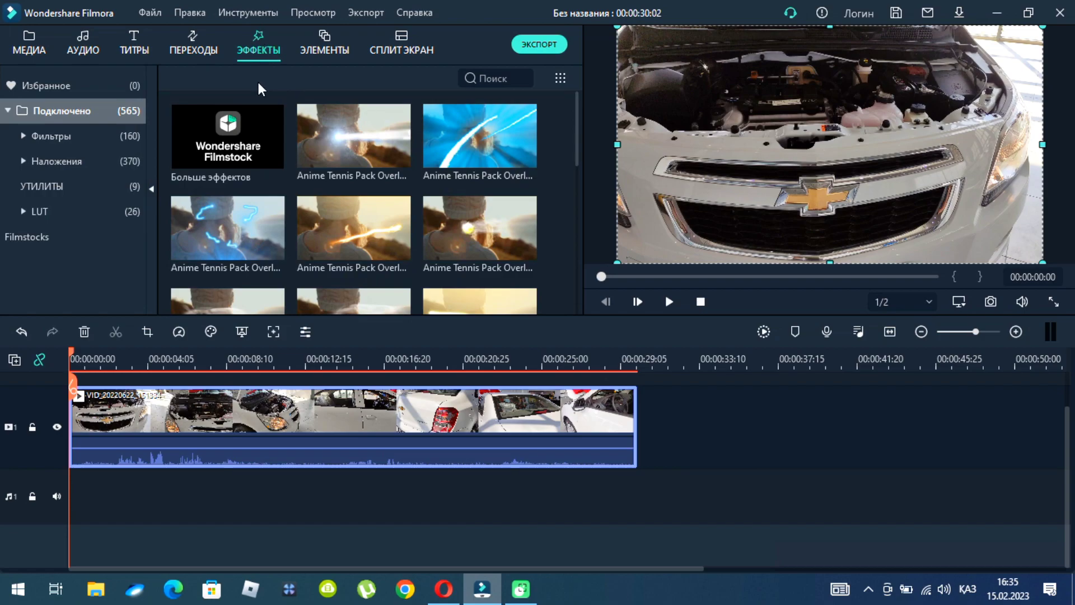
click(75, 132)
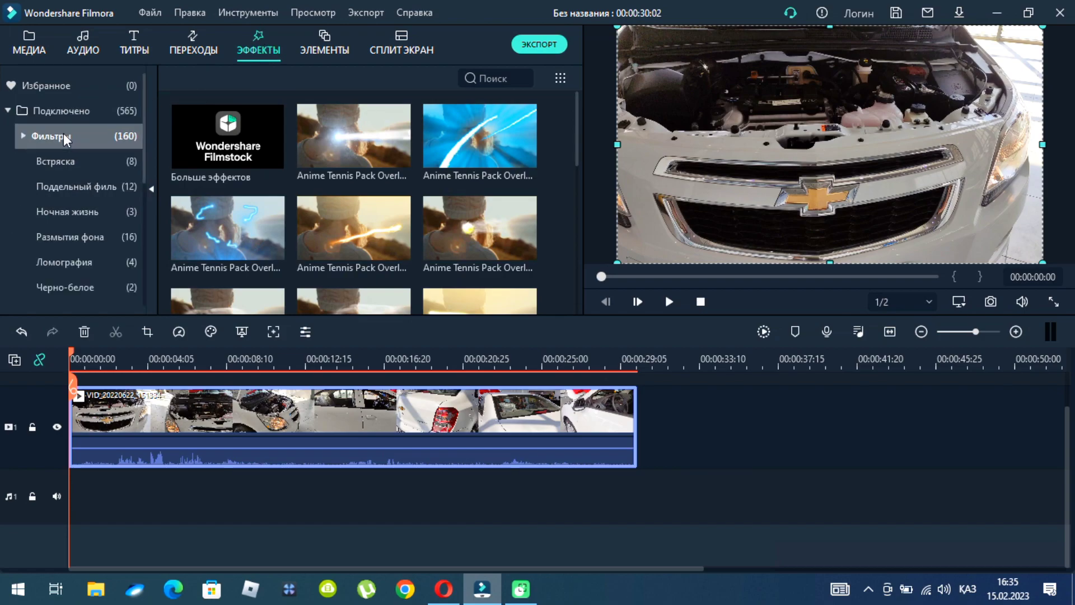
click(66, 162)
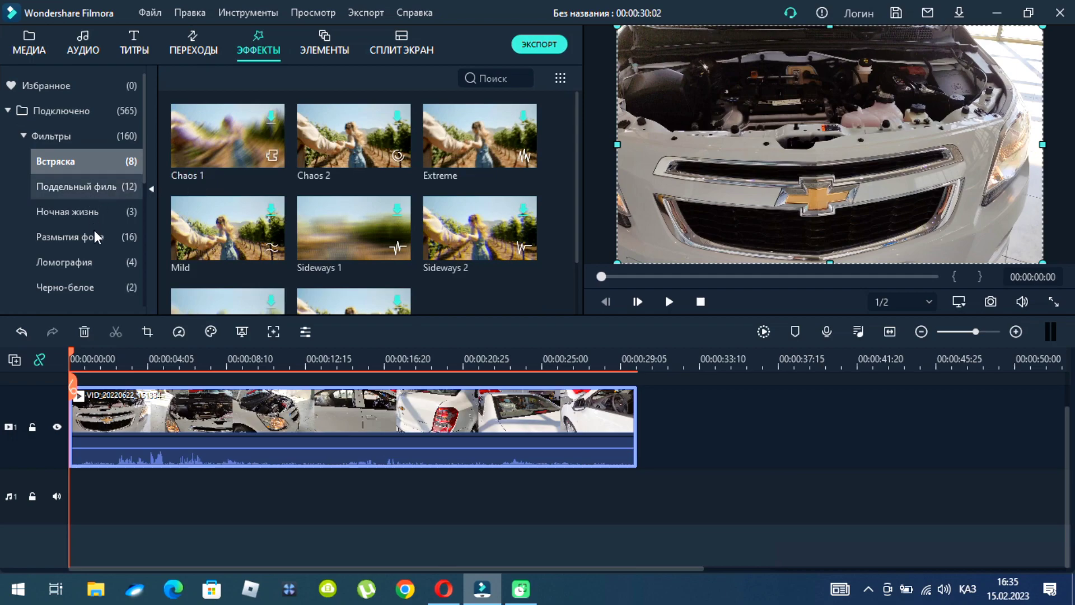
click(91, 215)
click(65, 138)
click(73, 164)
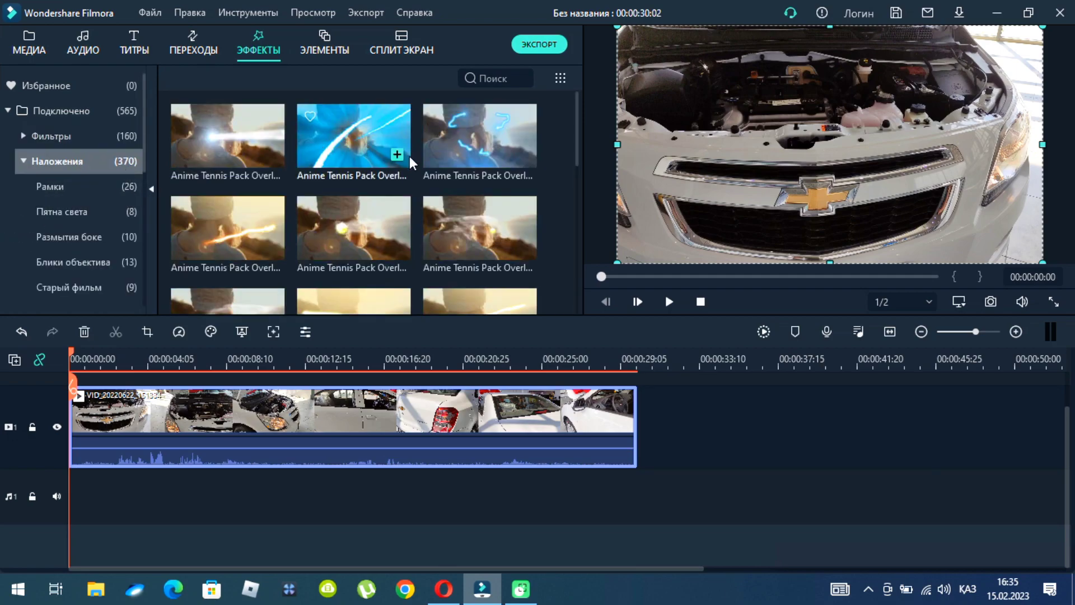
click(68, 168)
Step: Examine the effects in the УТИЛИТЫ and LUT categories
click(59, 187)
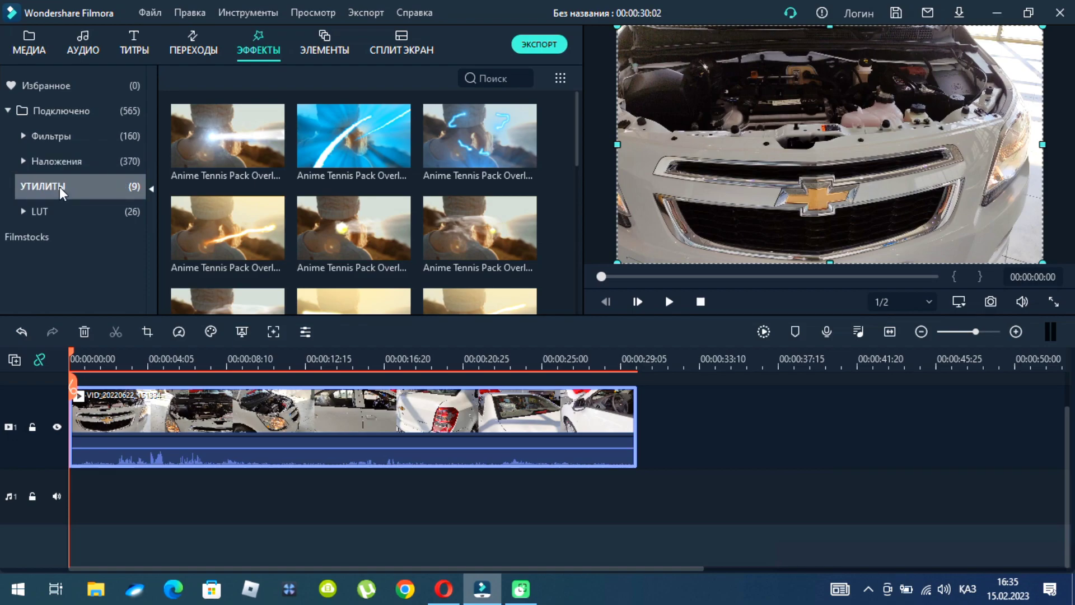
scroll(356, 240, down, 2)
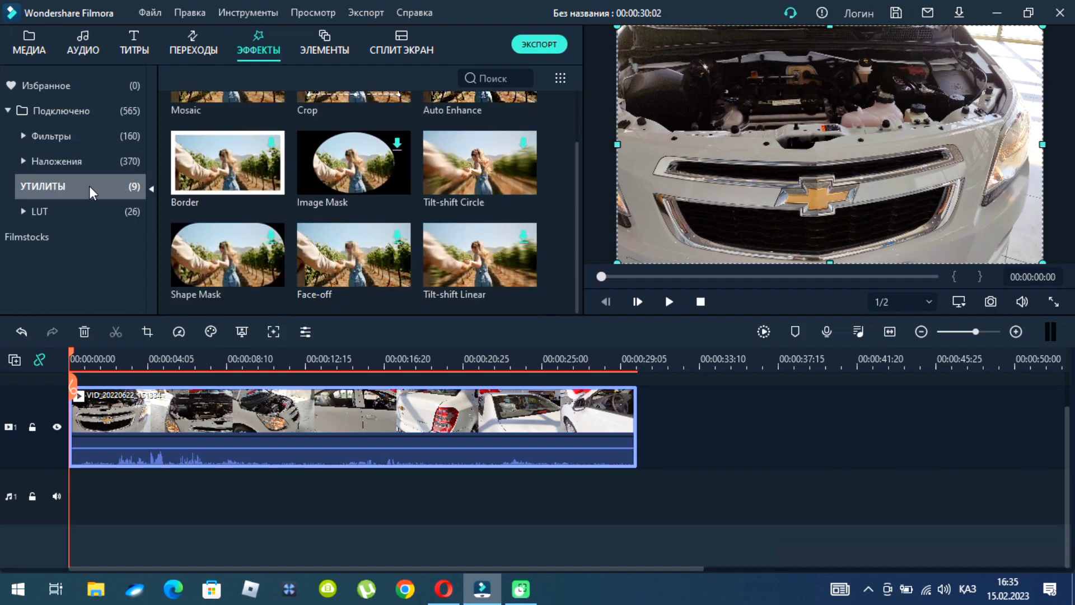
click(43, 211)
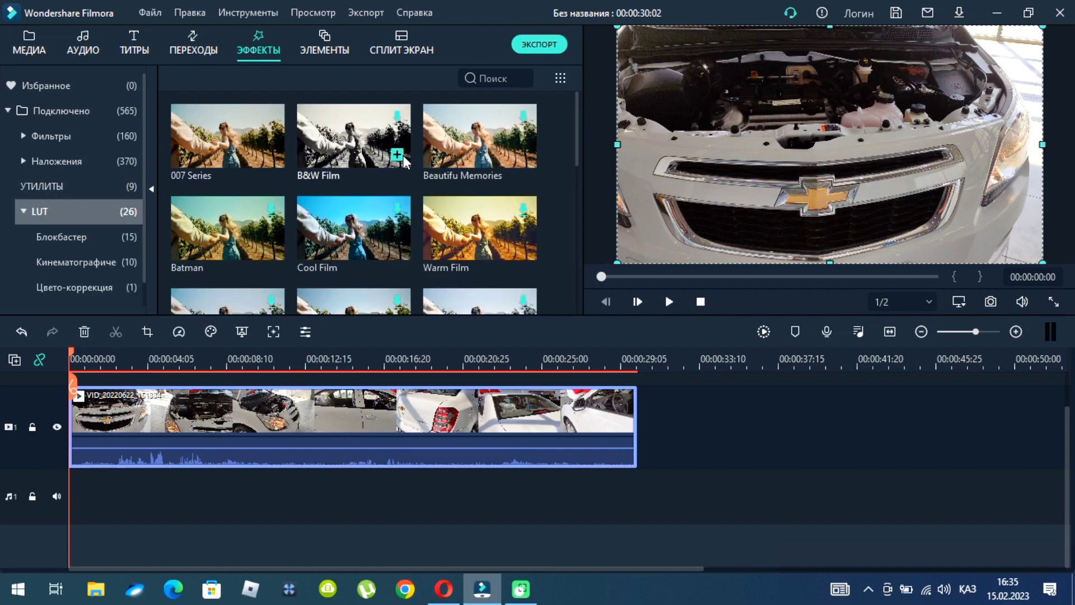
scroll(402, 157, down, 5)
click(75, 213)
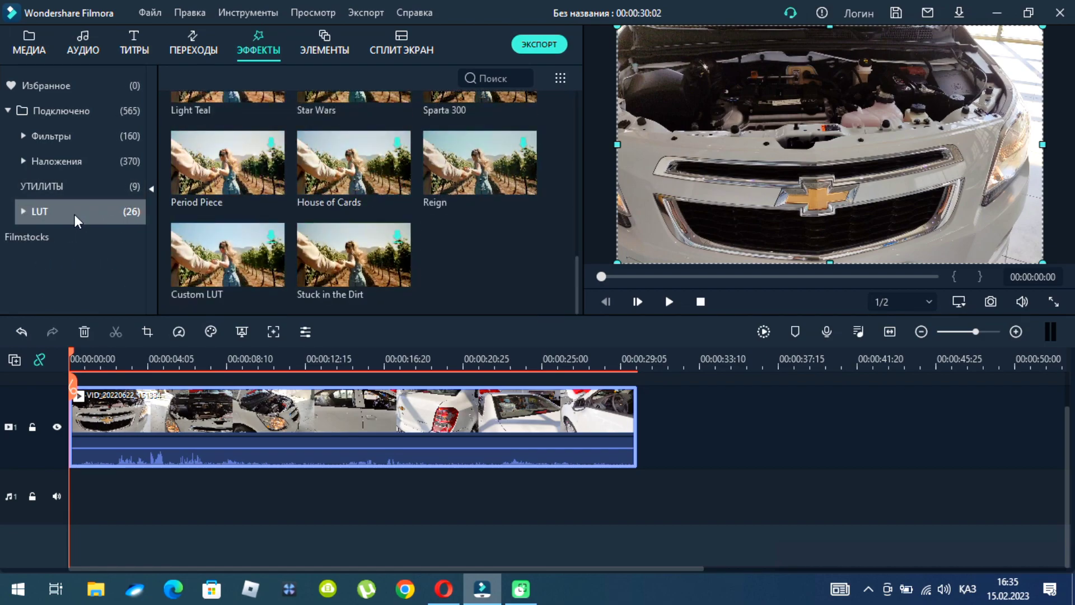
click(72, 214)
scroll(84, 221, down, 1)
click(62, 187)
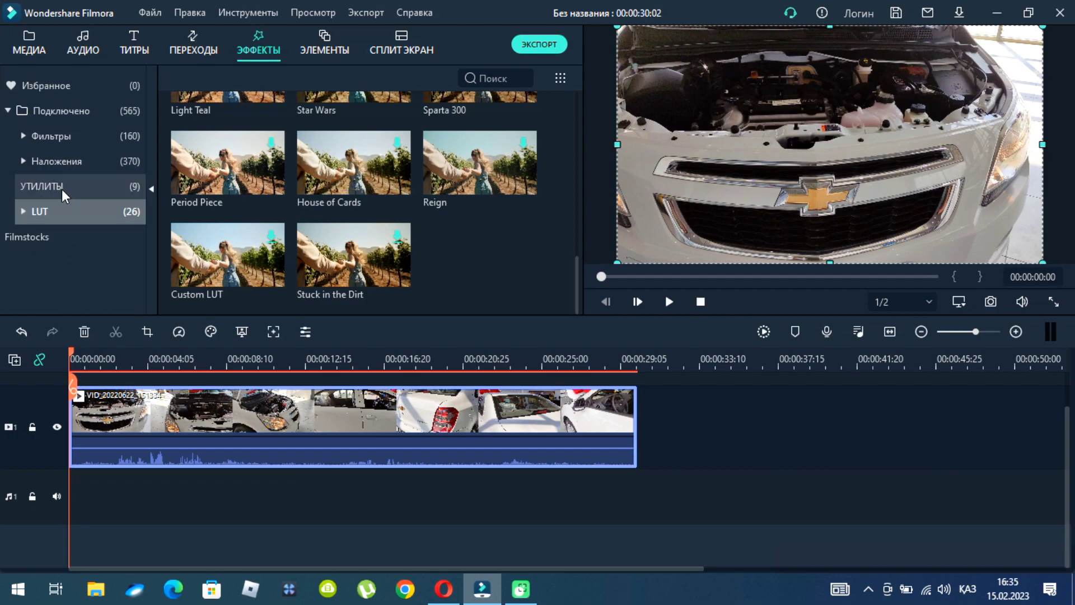
Step: Review the elements library's Любовь, Вояж, Рисованые, Значки, Руководство and Интернет categories
click(322, 50)
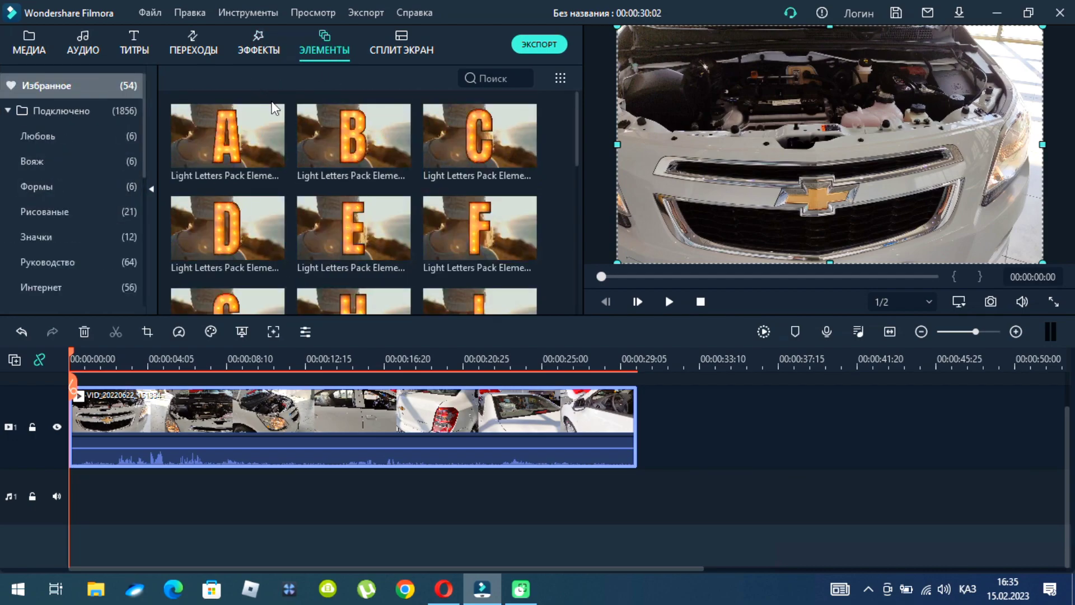
click(54, 136)
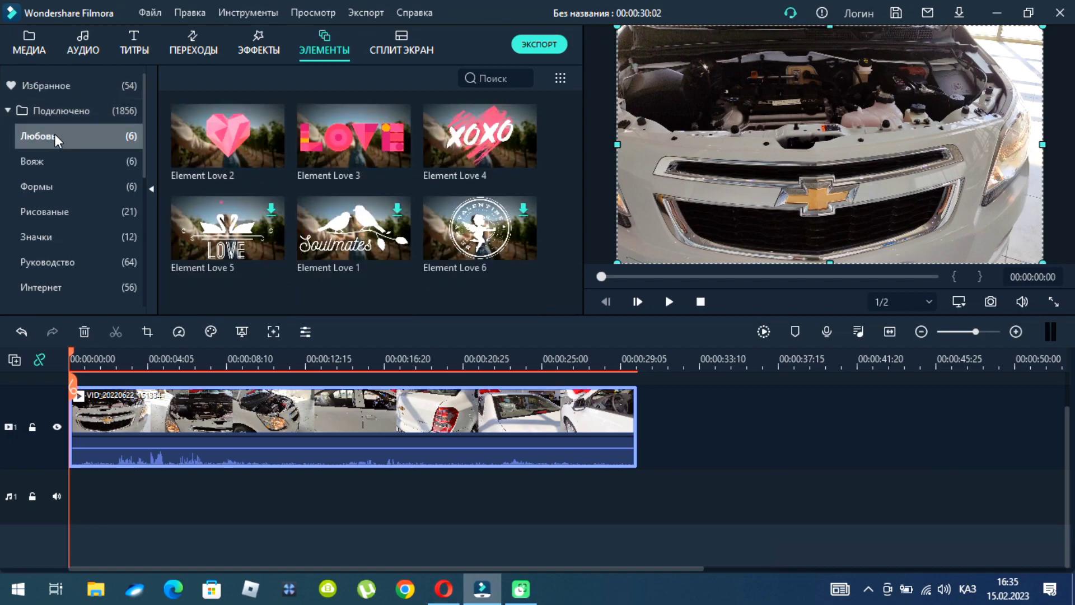
click(49, 158)
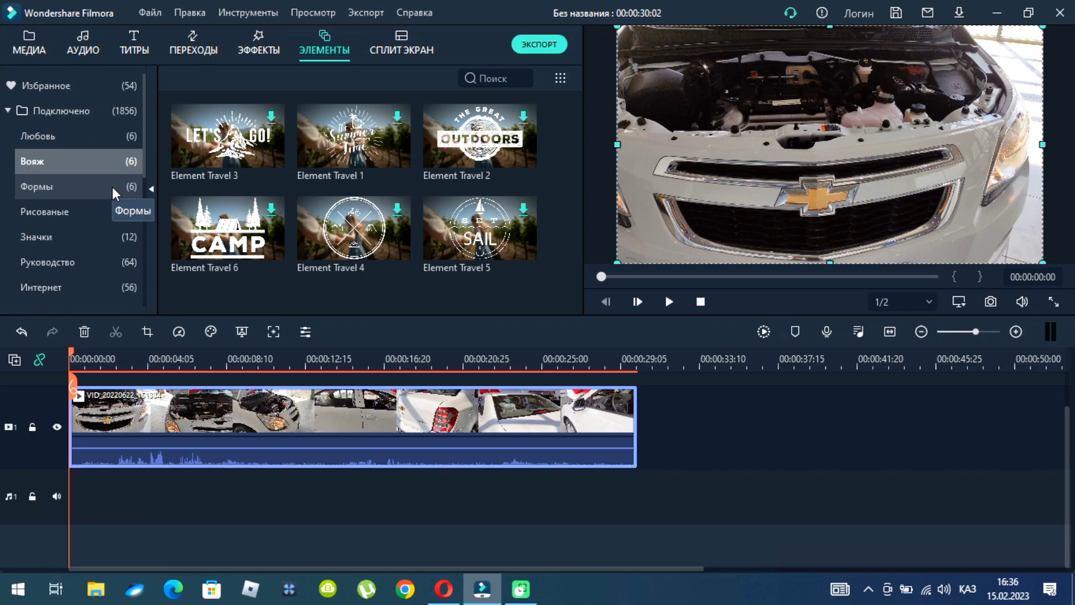
click(89, 211)
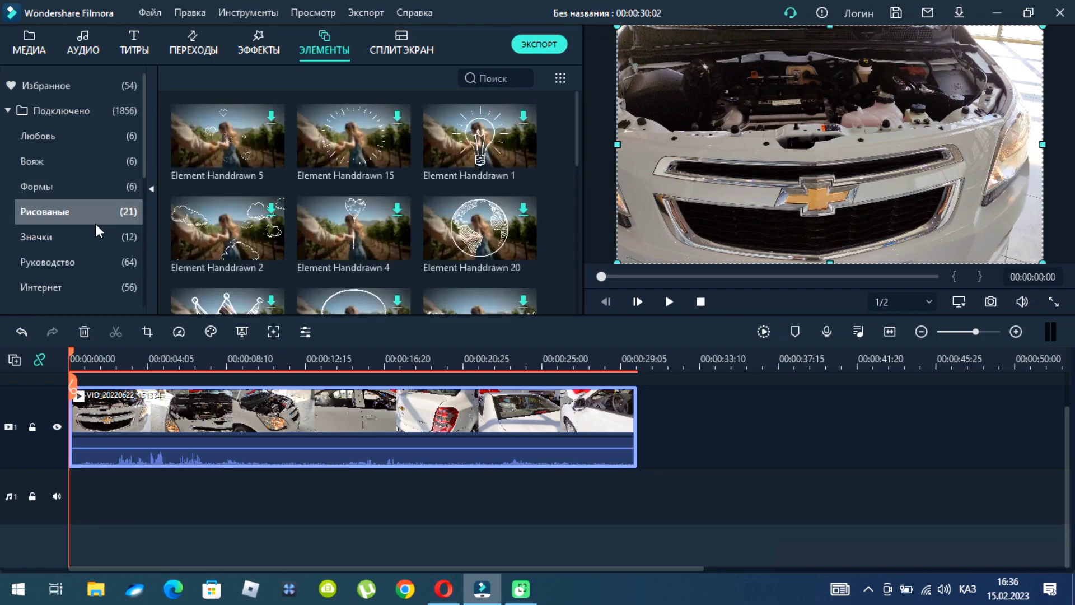
click(69, 238)
scroll(385, 196, down, 3)
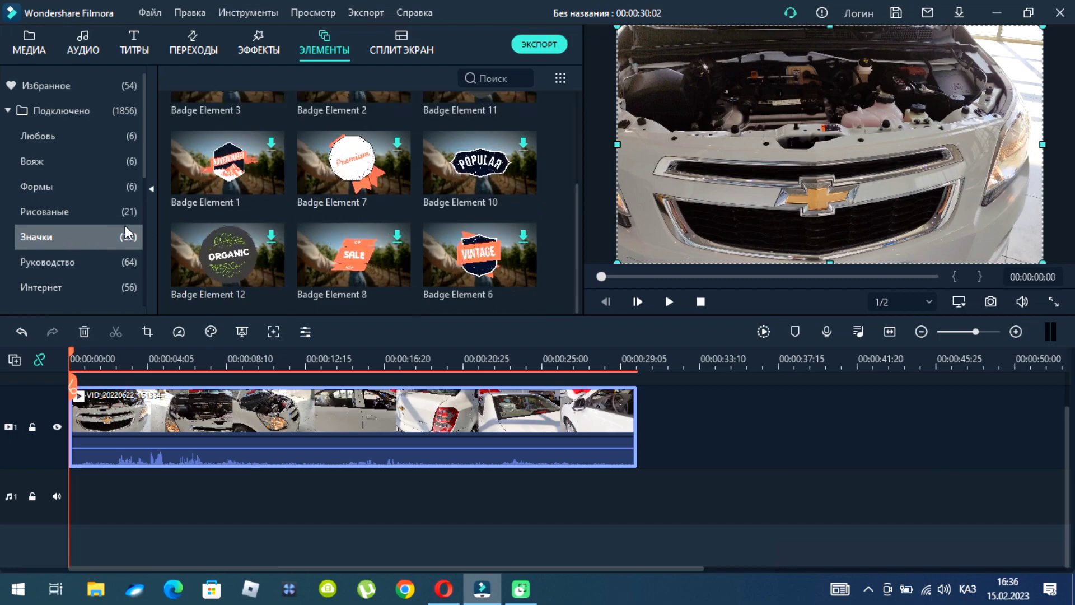
click(67, 261)
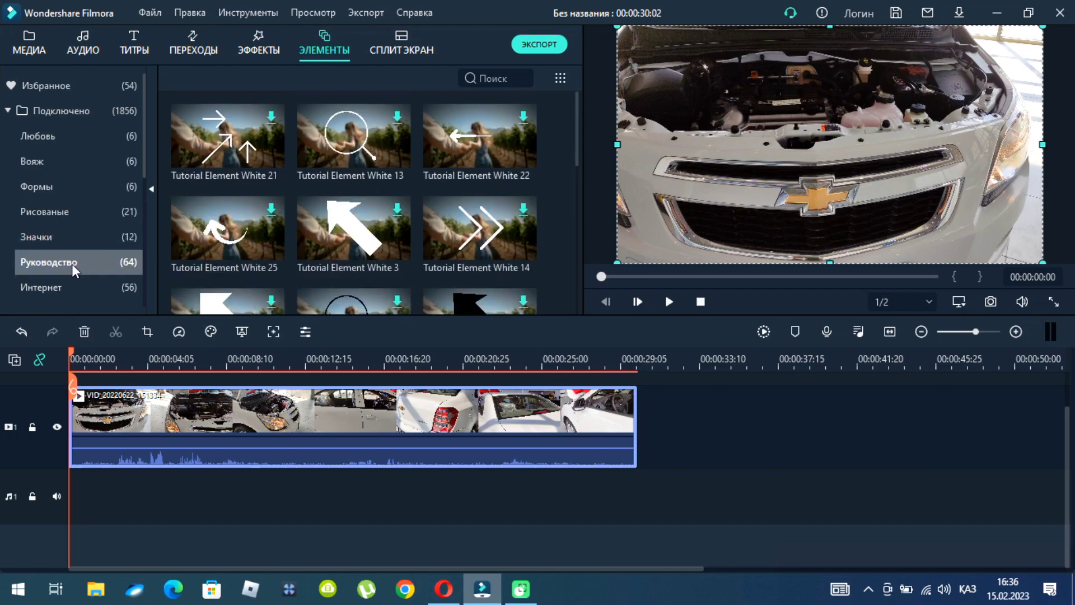
click(78, 295)
scroll(314, 202, down, 3)
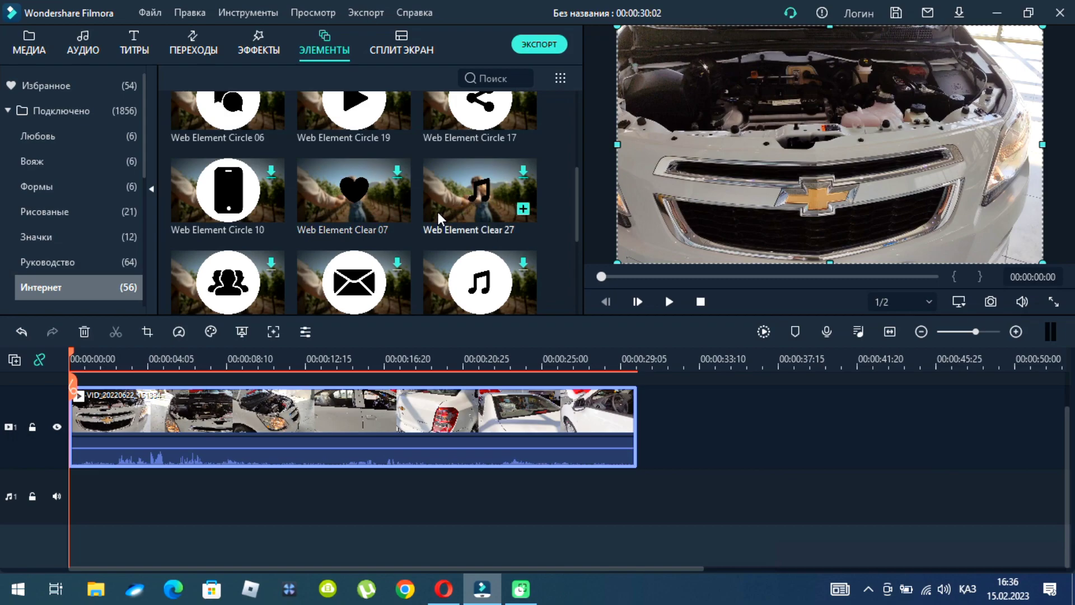
Step: Browse the elements library's Медиа category and examine the Кинематограф elements
scroll(439, 210, down, 3)
click(45, 114)
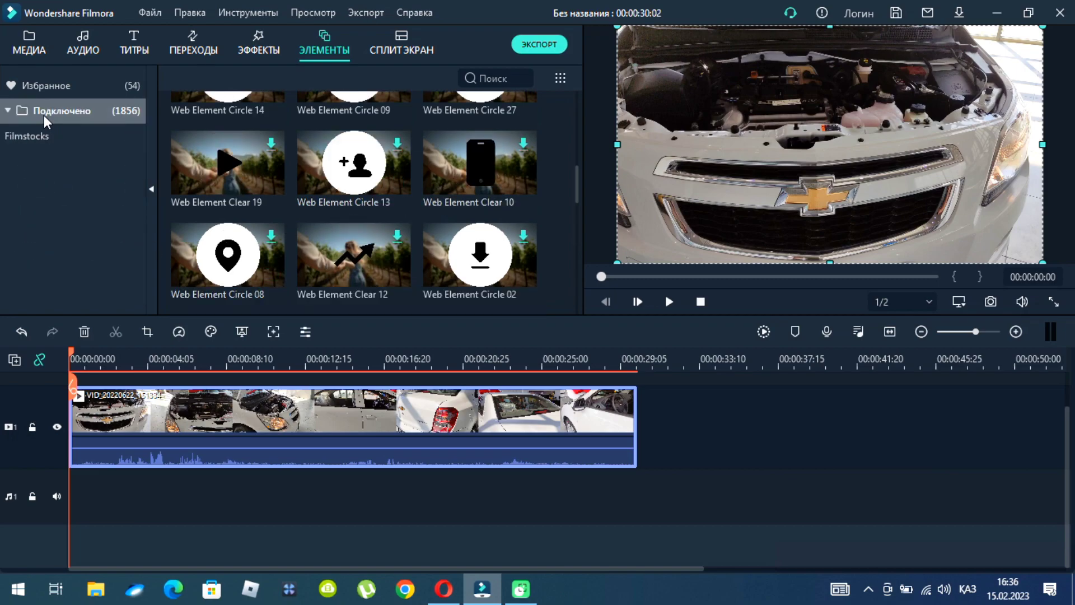
click(55, 116)
scroll(55, 181, down, 5)
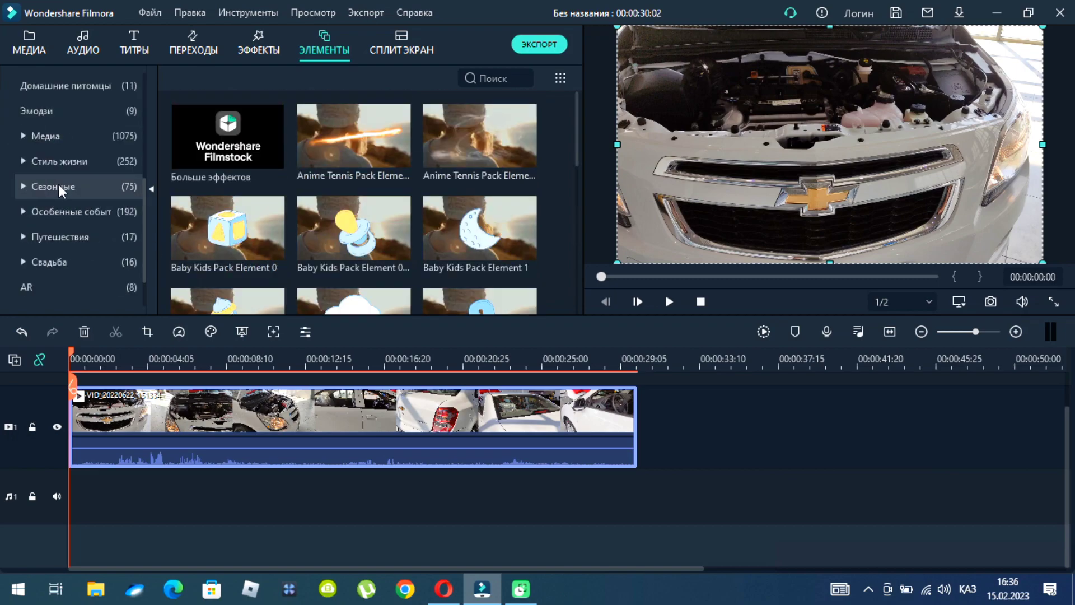
click(53, 139)
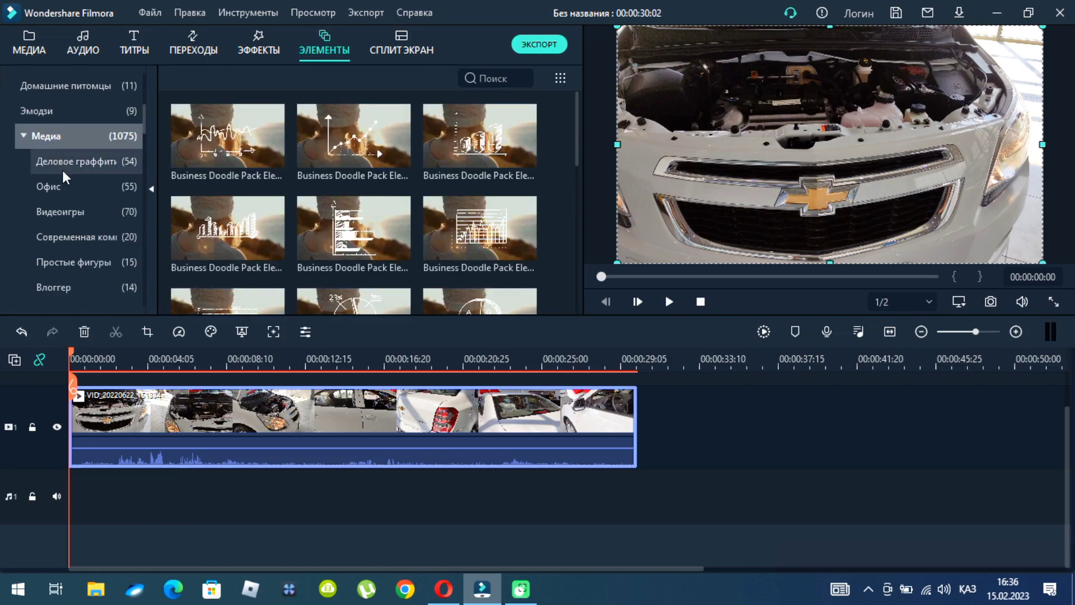
scroll(70, 213, down, 9)
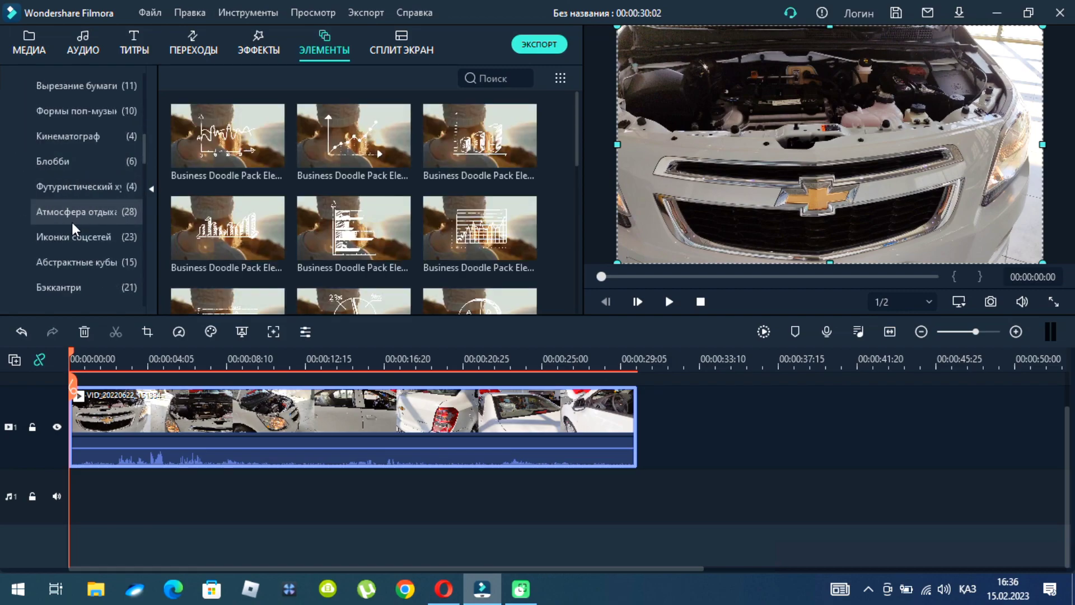
click(80, 136)
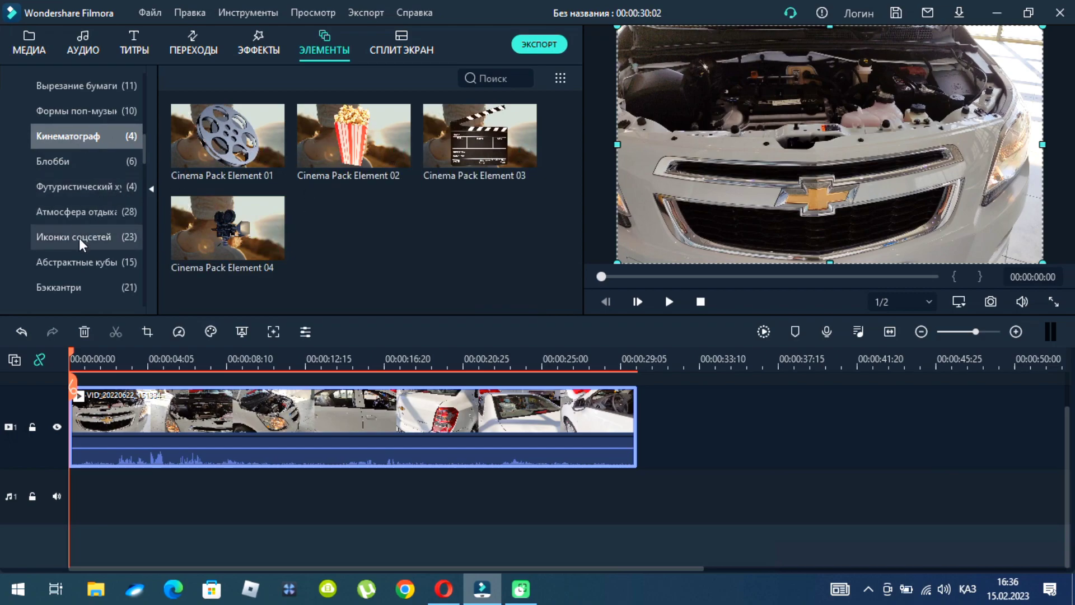
Step: Place the SUBSCRIBE element with the hand cursor from Подписка на канал above the clip at the timeline start and preview it
scroll(80, 238, down, 3)
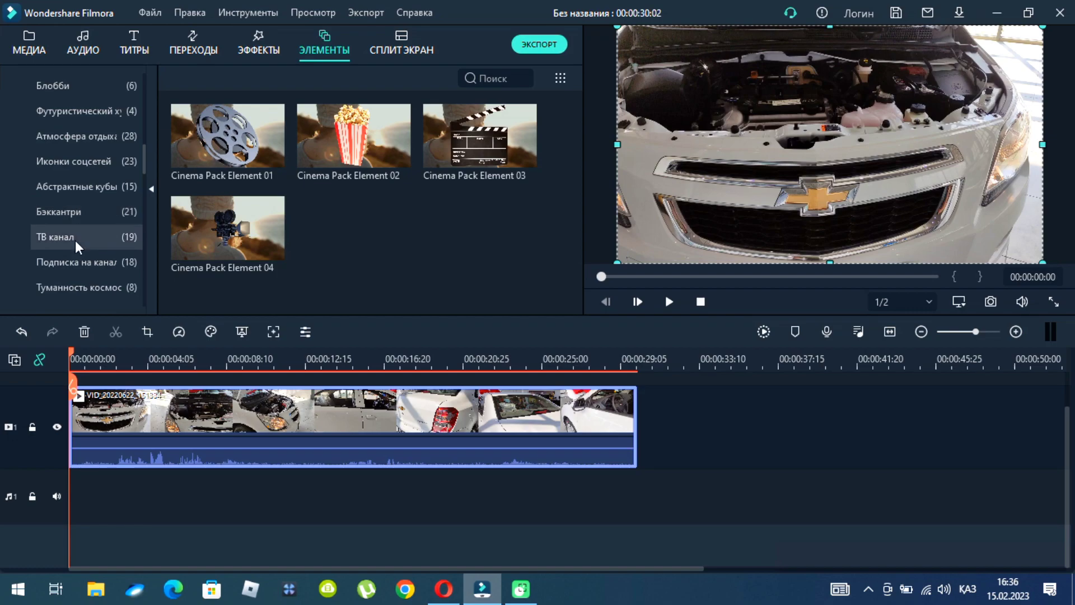
click(85, 268)
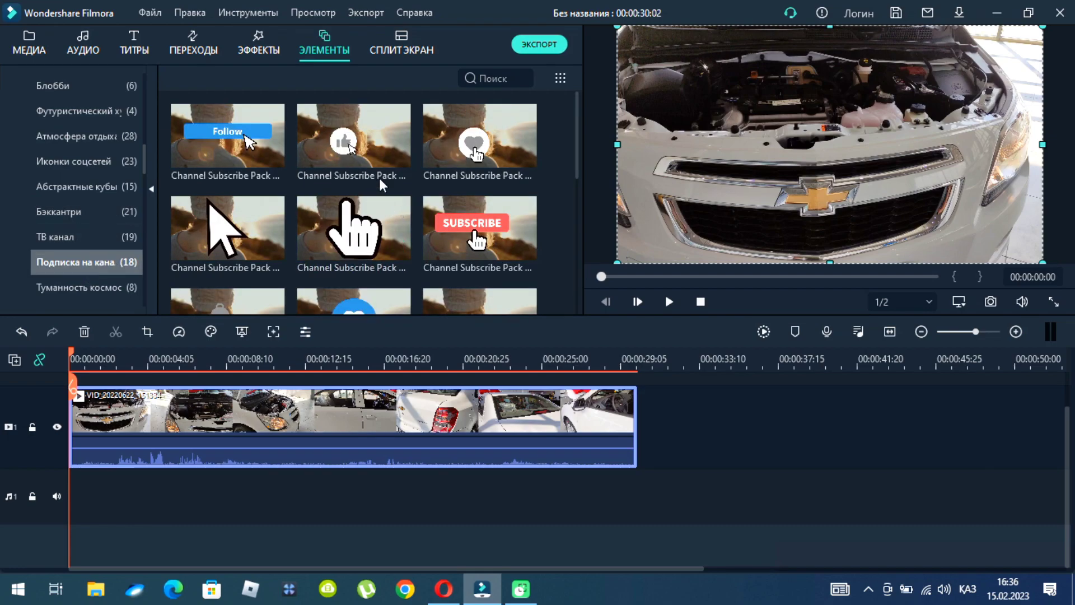
drag(520, 308, 87, 399)
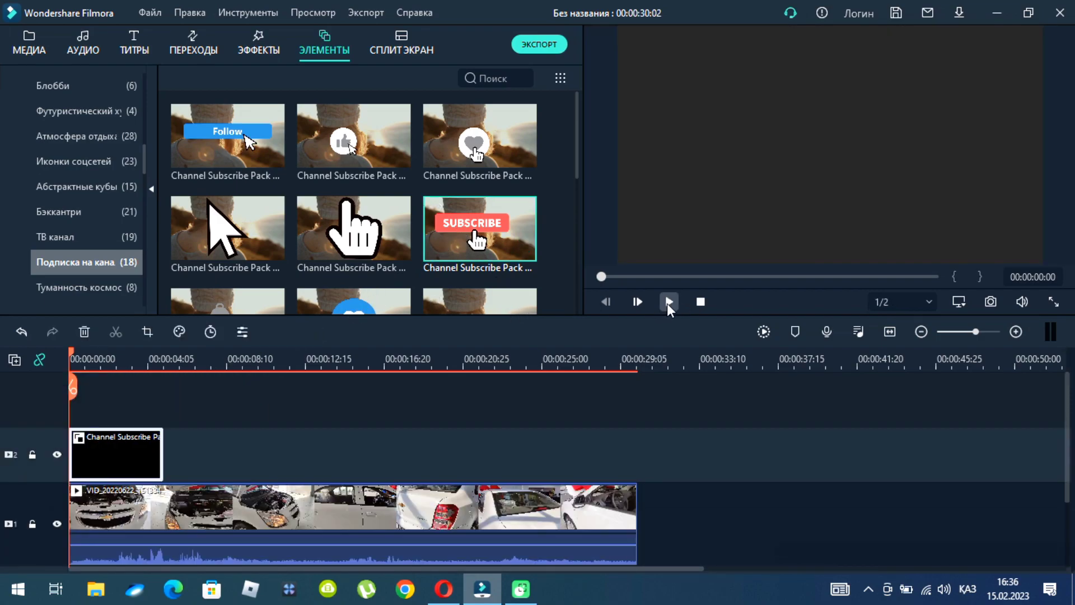
click(669, 302)
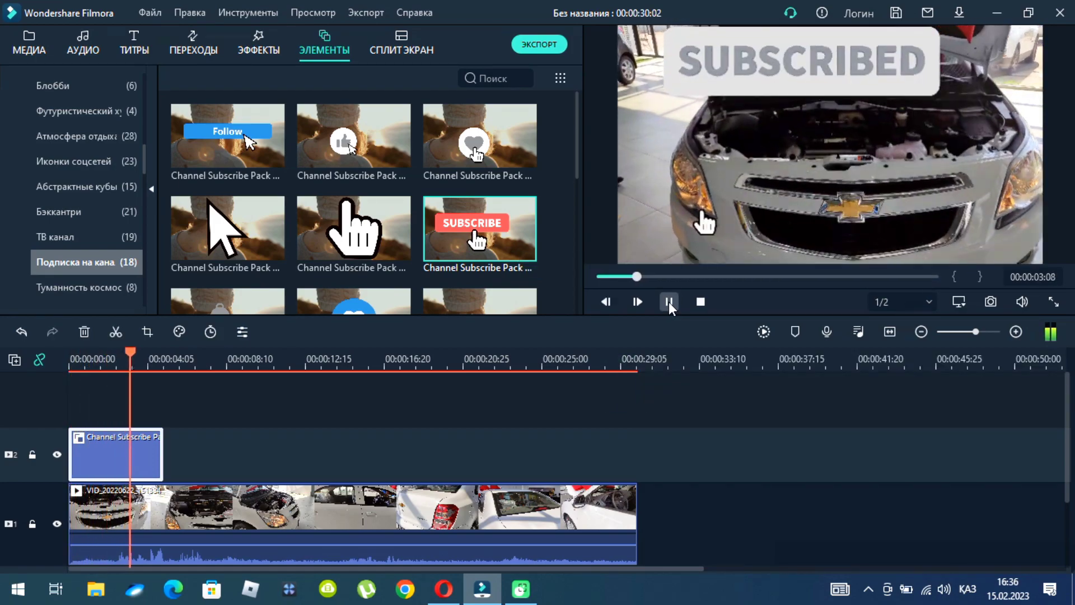
click(670, 303)
drag(645, 277, 564, 285)
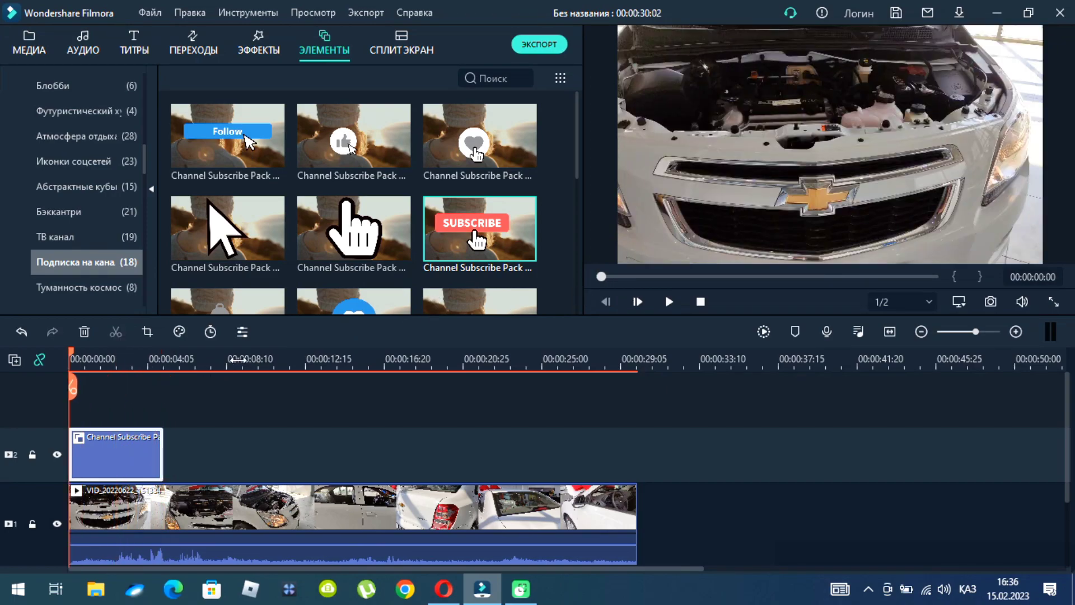
Step: Review the remaining Подписка на канал elements and examine the first layouts in the split-screen library
mouse_move(444, 203)
drag(578, 160, 572, 291)
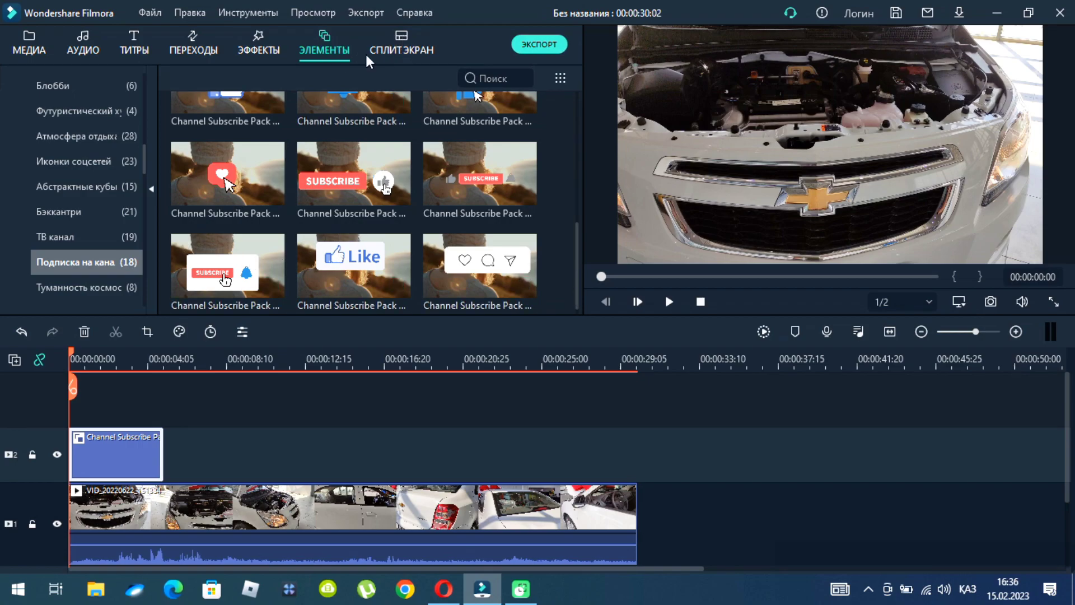
click(409, 37)
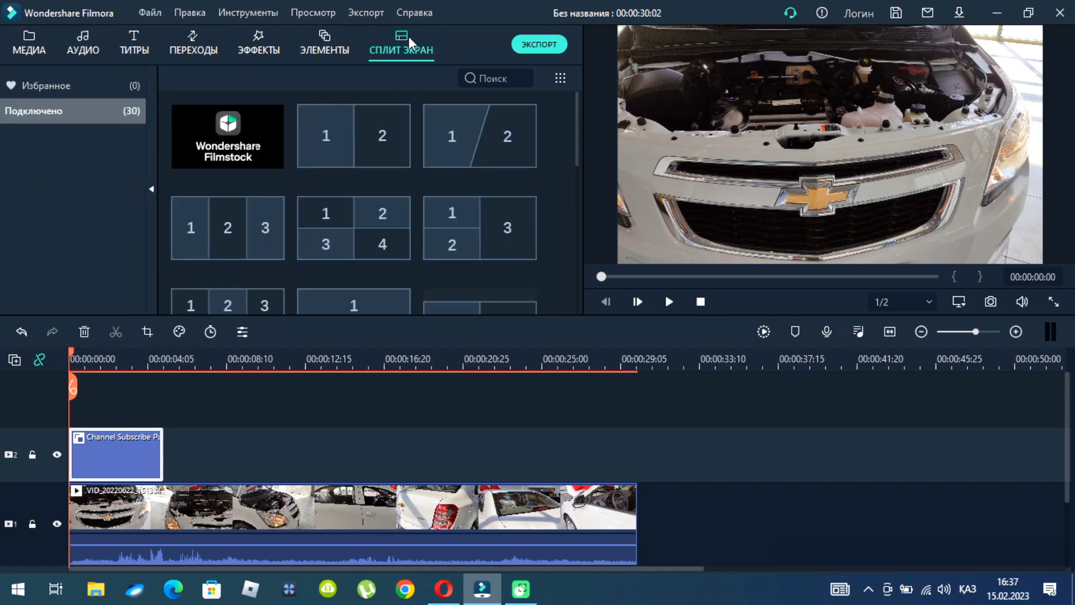
mouse_move(349, 137)
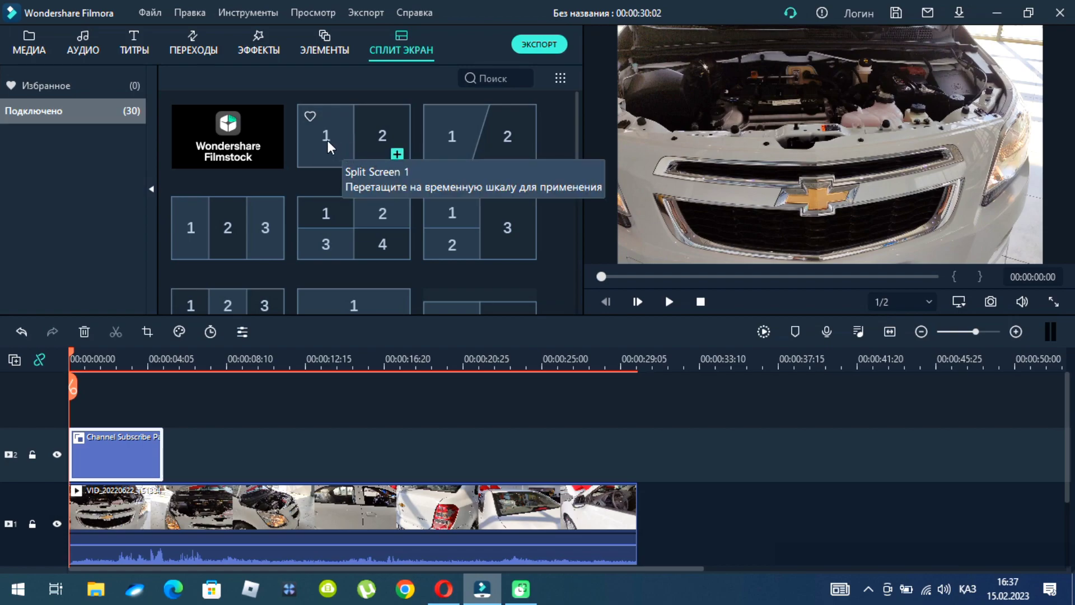
Step: Delete the Channel Subscribe element from the second video track
right_click(136, 438)
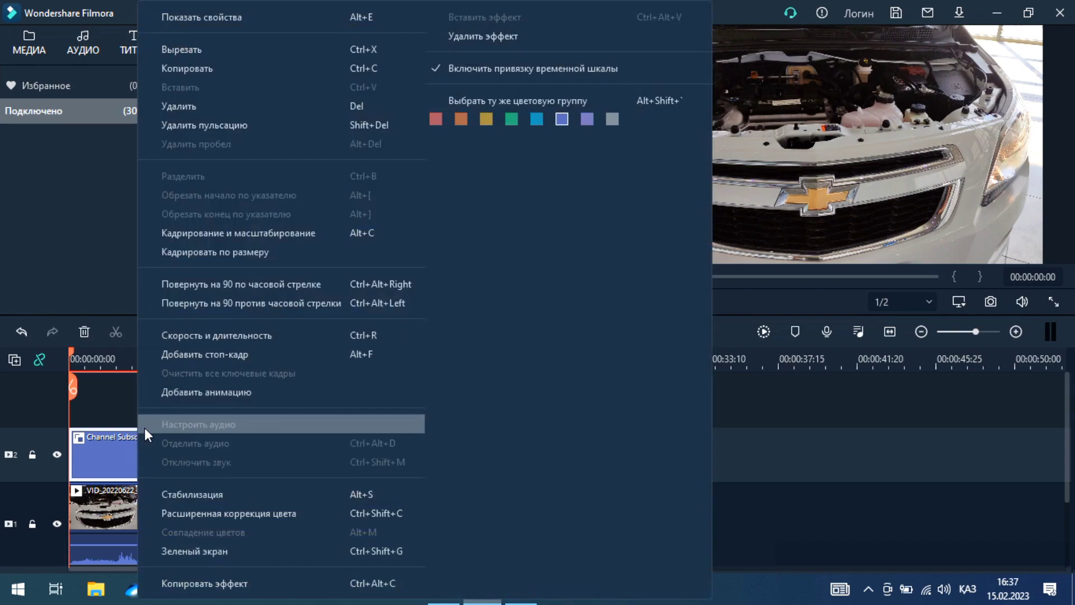
click(195, 109)
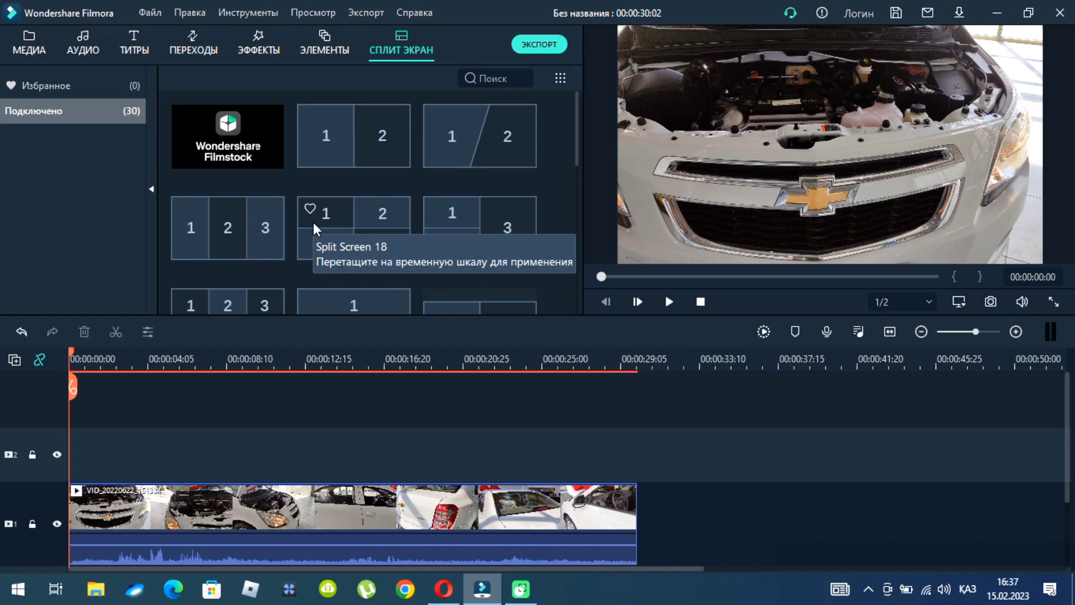
Step: Place the five-area Split Screen 28 layout on the second video track at the start of the timeline
scroll(314, 223, down, 3)
scroll(377, 197, up, 3)
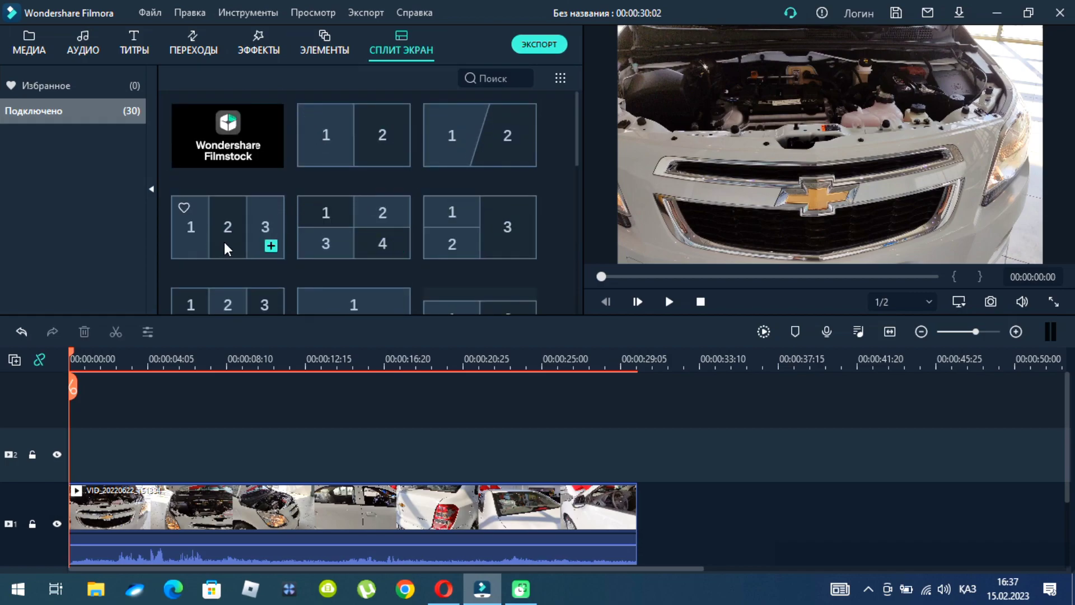
scroll(486, 234, down, 3)
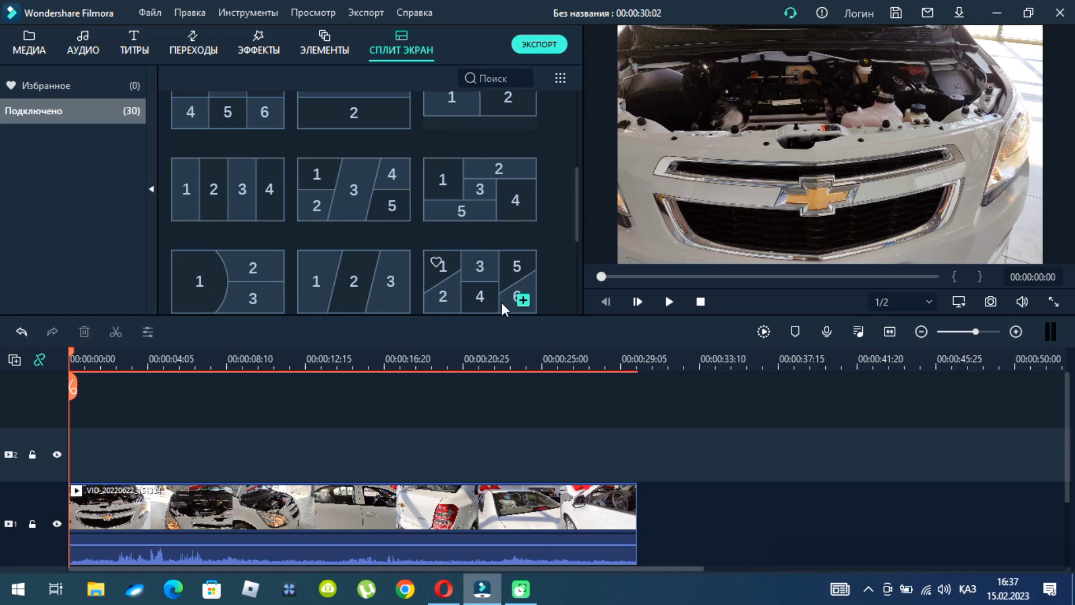
scroll(493, 286, up, 1)
scroll(482, 280, down, 2)
scroll(480, 206, up, 2)
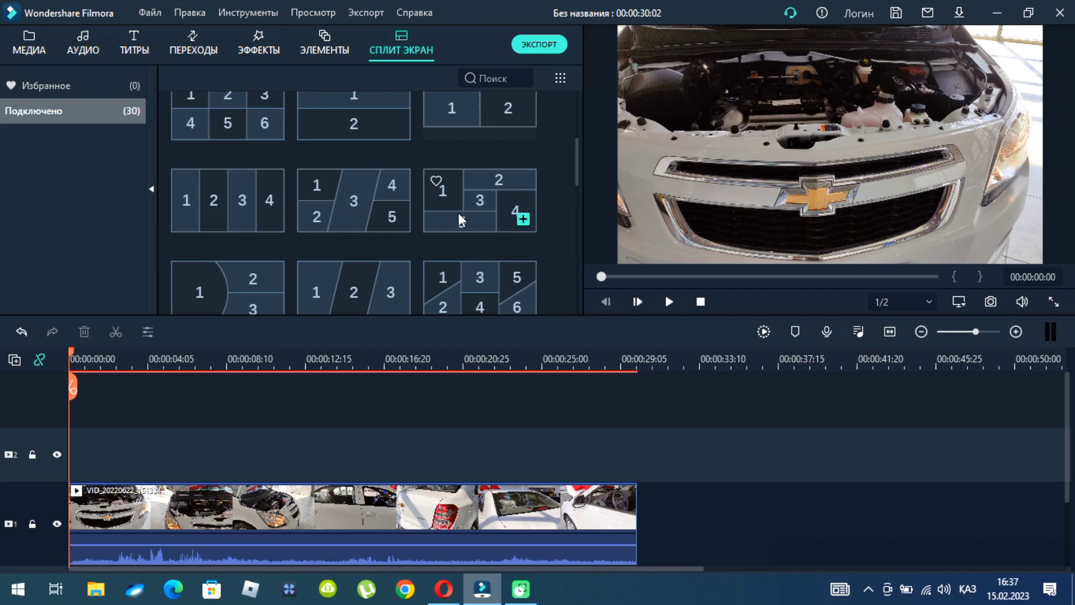
click(484, 218)
drag(243, 362, 62, 463)
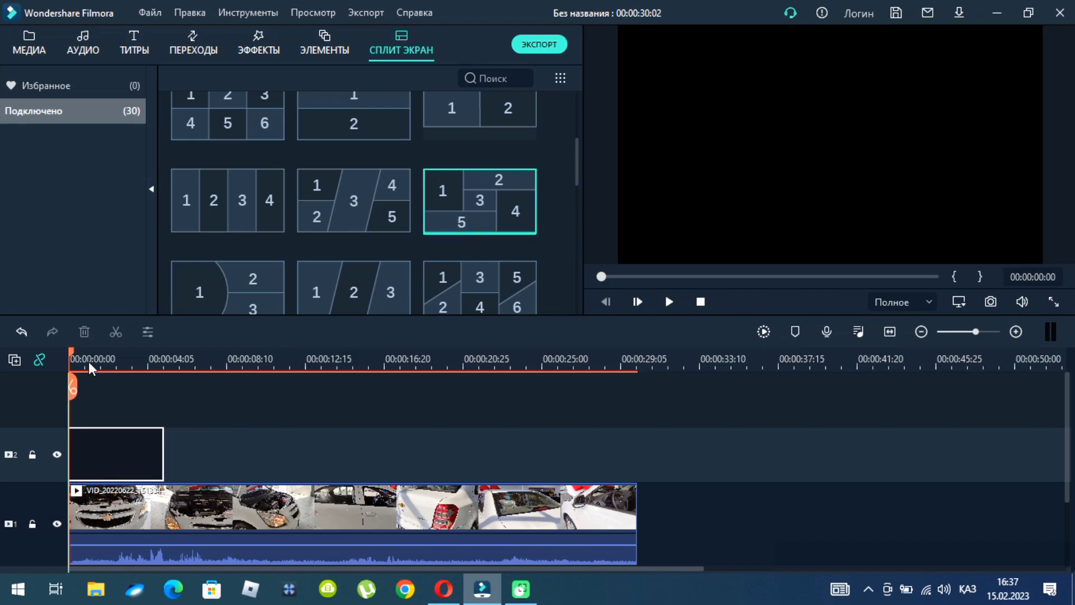
Step: Preview the Split Screen 28 layout at 00:00:03:05, inspect its first area's controls, then close its settings and return to the timeline start
click(88, 362)
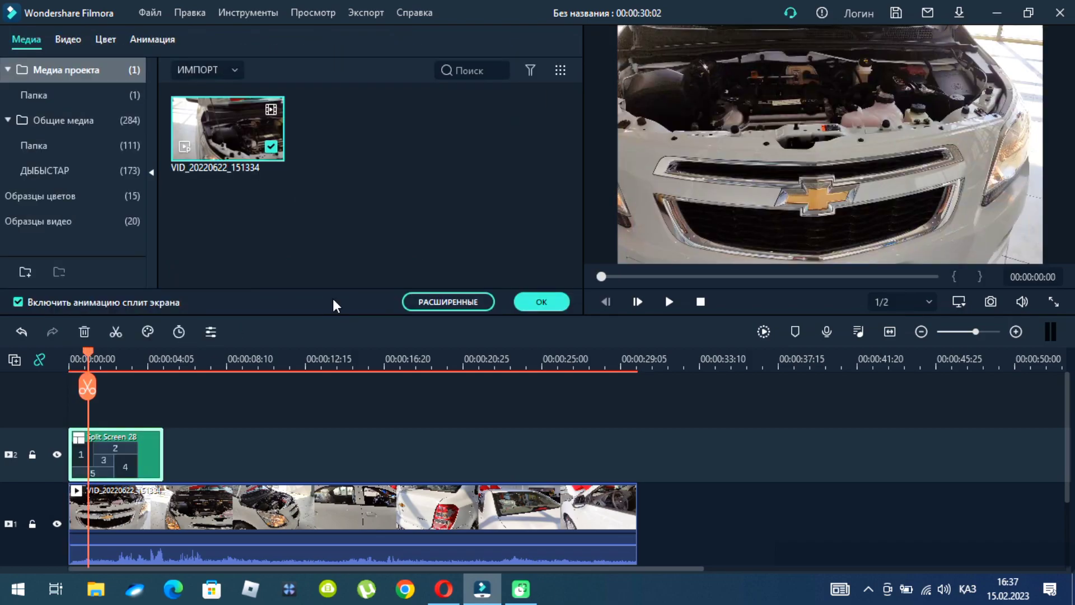
click(128, 365)
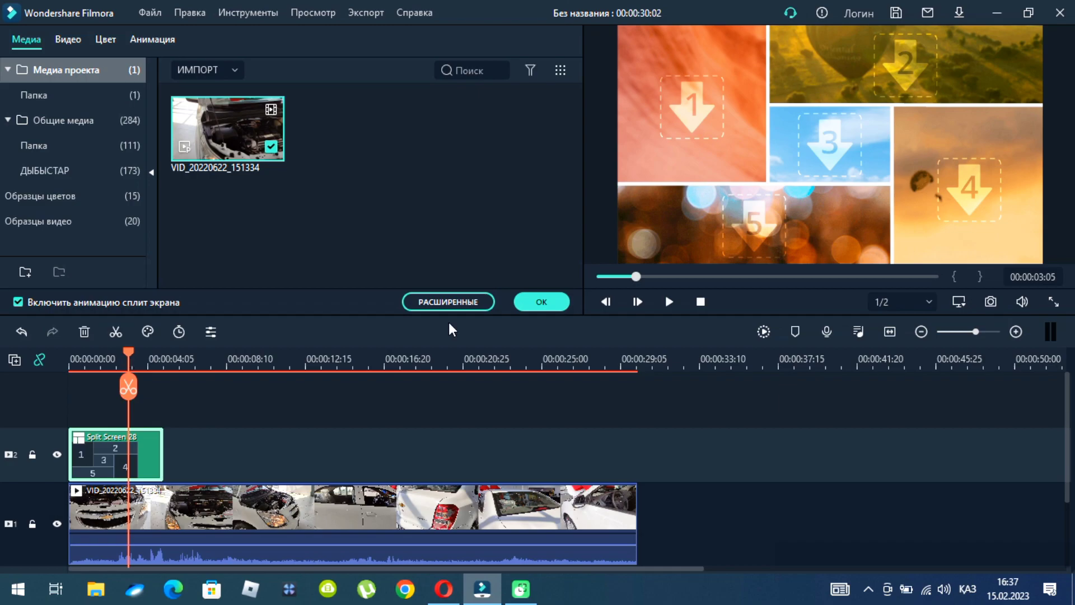
click(703, 112)
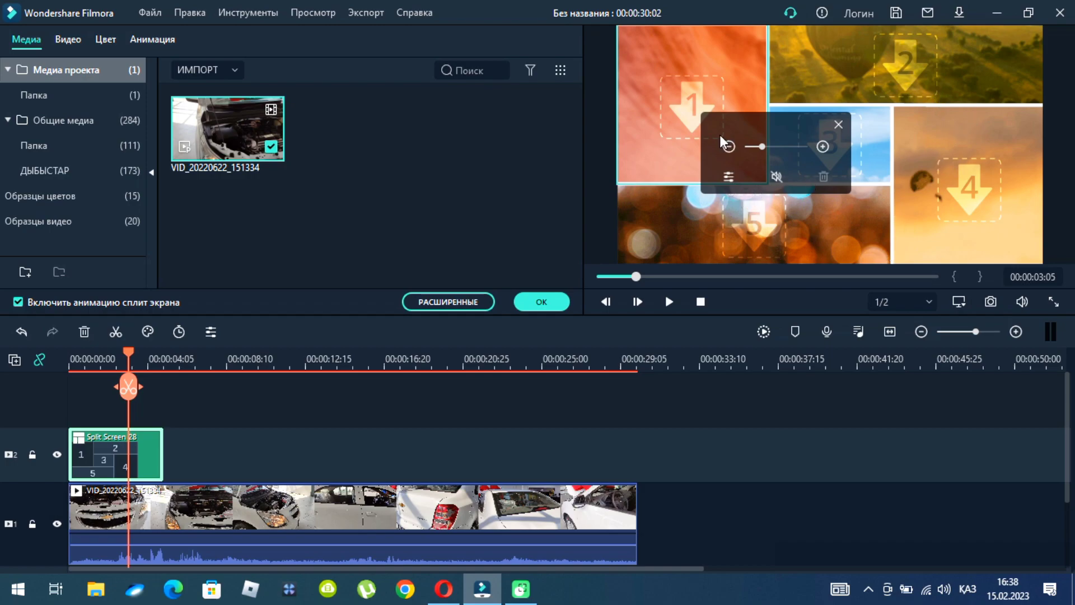
click(529, 302)
drag(119, 385, 70, 385)
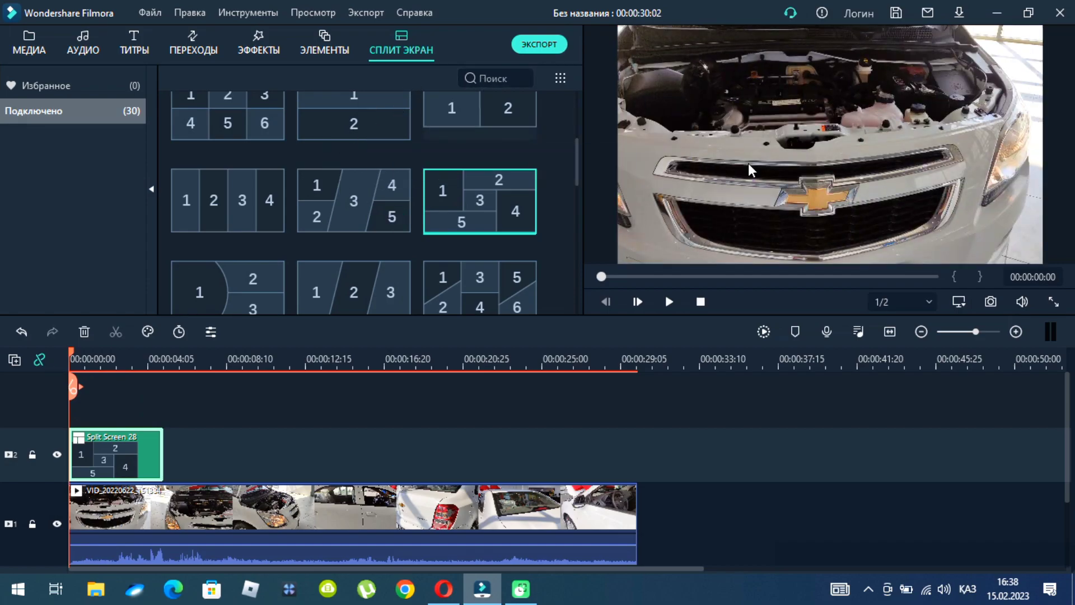
mouse_move(404, 215)
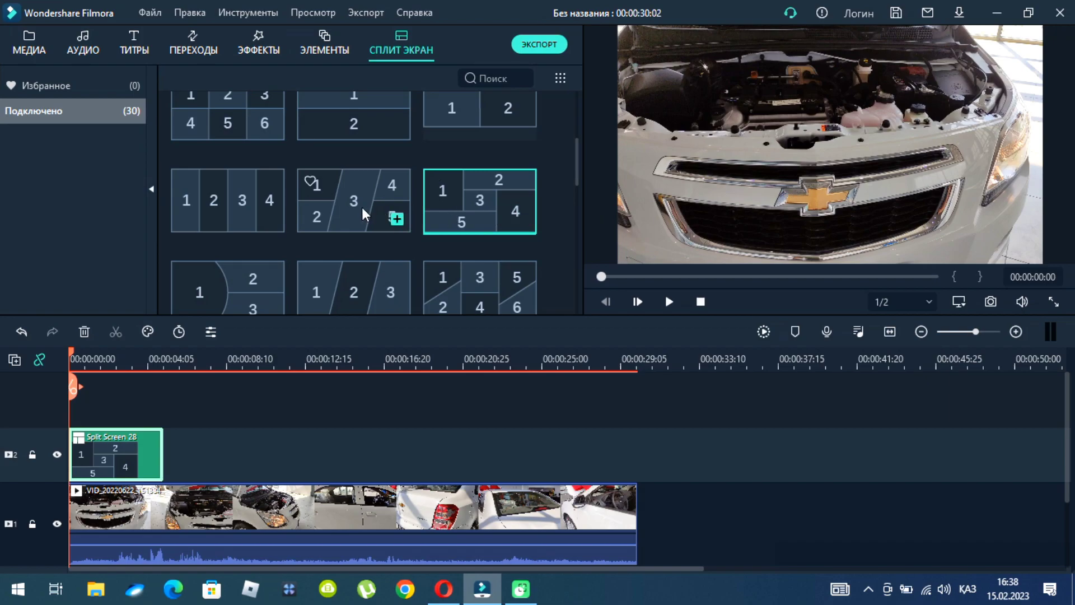